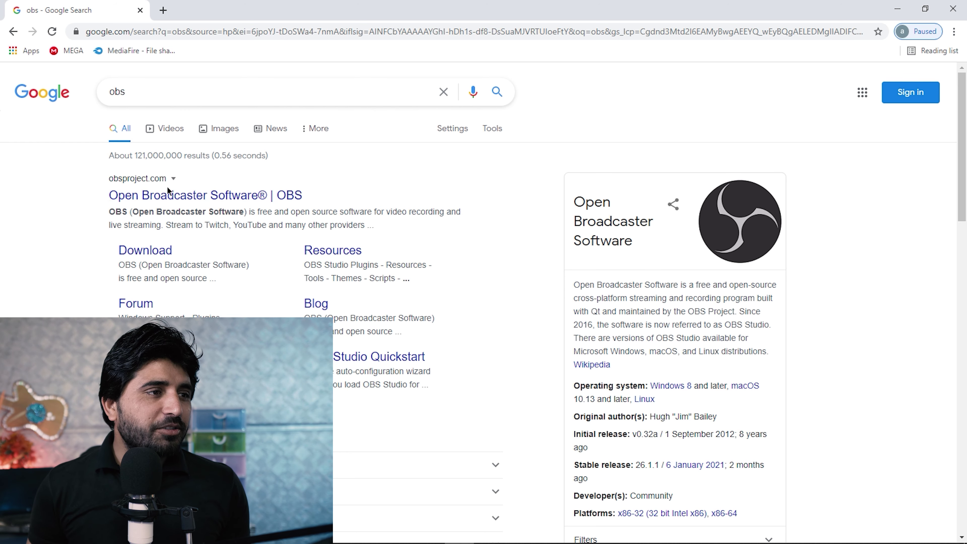
Step: Open the OBS Project website from the search results and view the available platform downloads
click(161, 194)
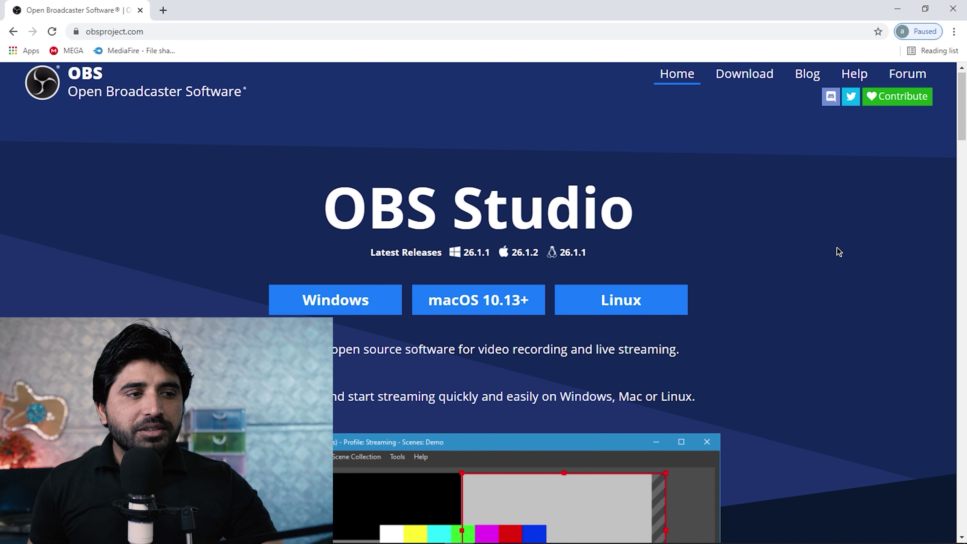
scroll(838, 251, down, 3)
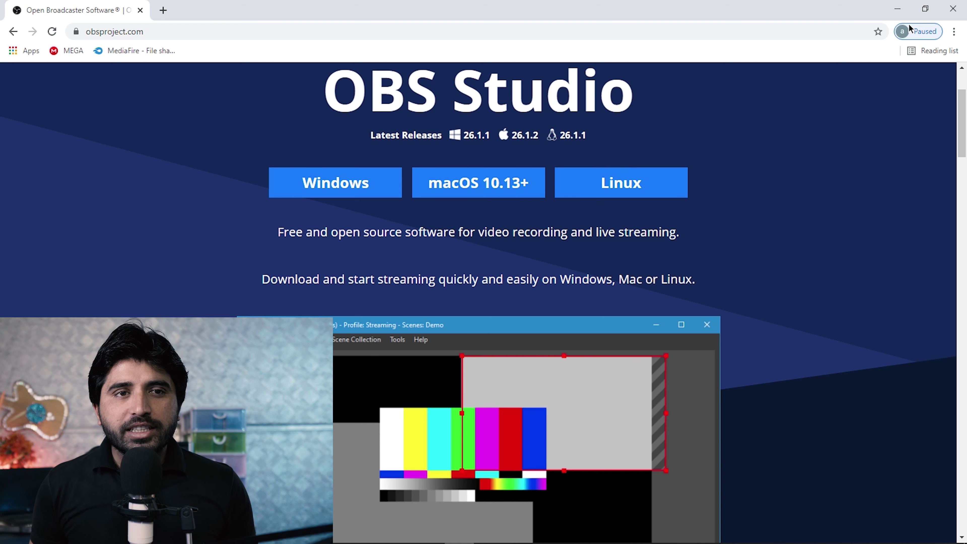
Step: Minimise the browser, launch OBS Studio from the desktop and reposition its window
click(897, 8)
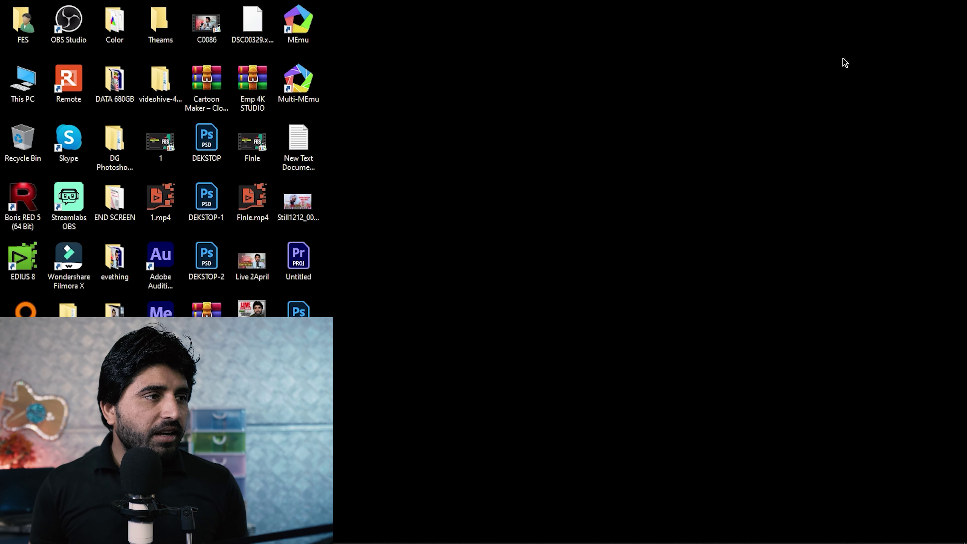
double_click(69, 21)
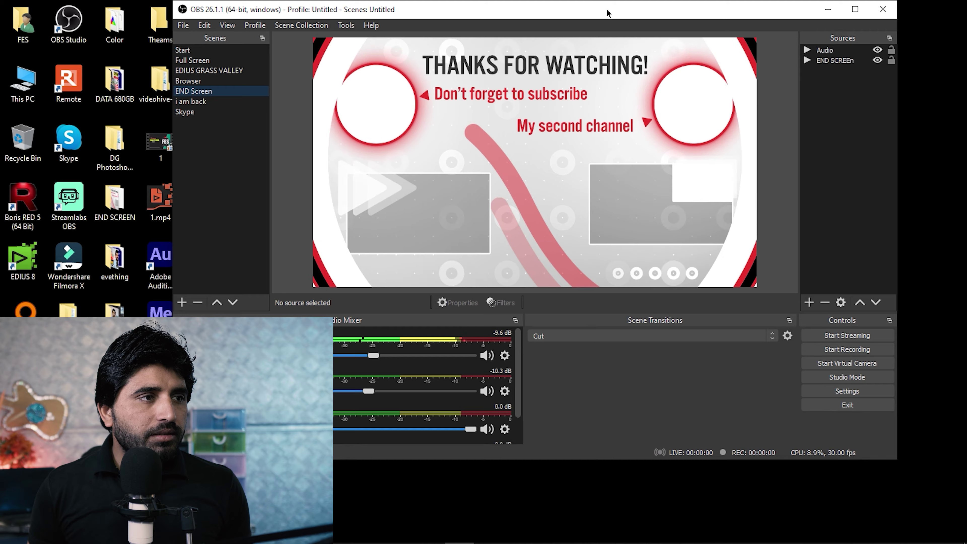
drag(607, 11, 569, 20)
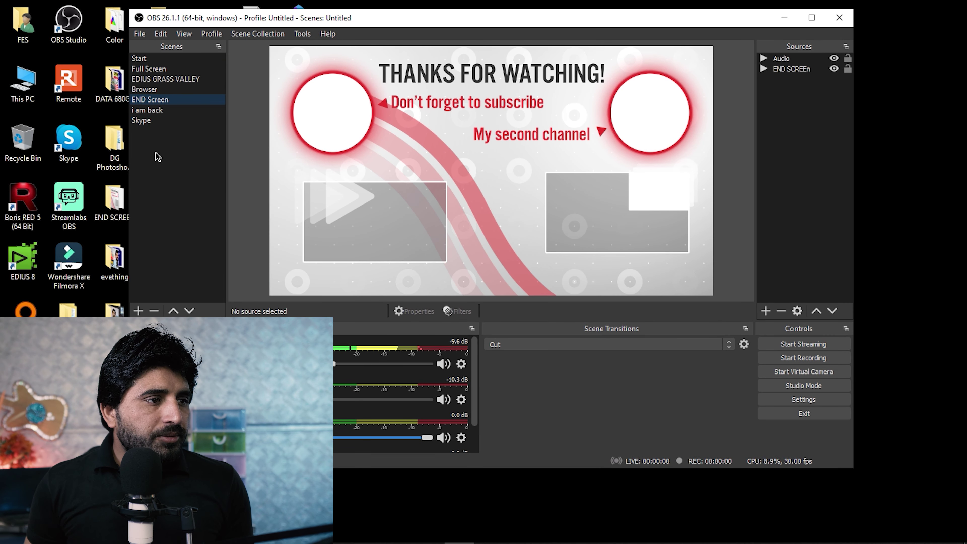
Step: Preview each existing scene in turn: Start, Full Screen, EDIUS GRASS VALLEY, Browser, END Screen, i am back and Skype
click(139, 61)
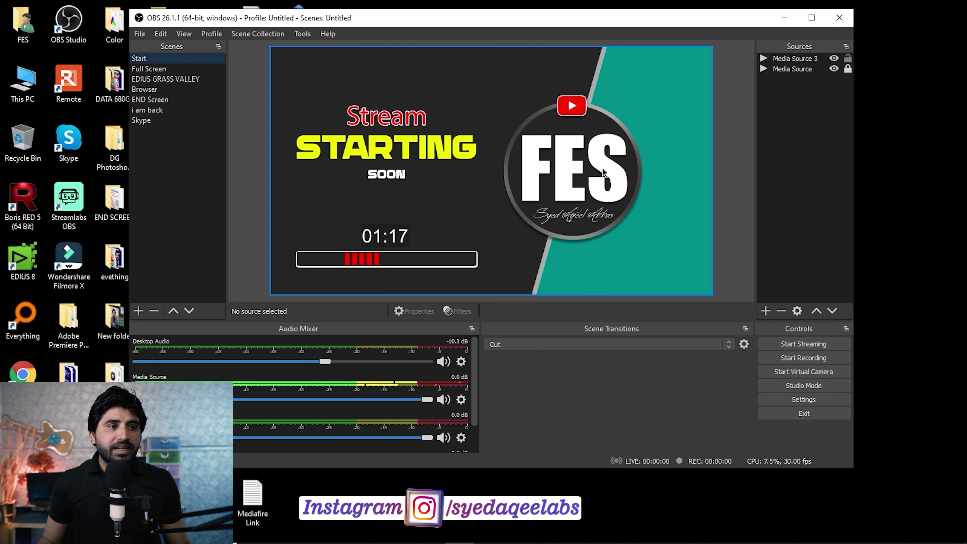
click(166, 71)
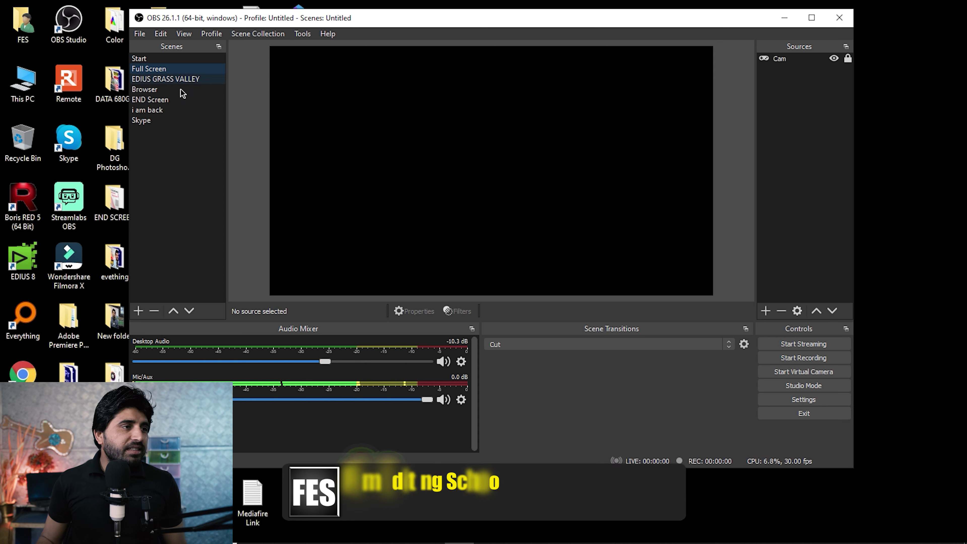
click(184, 81)
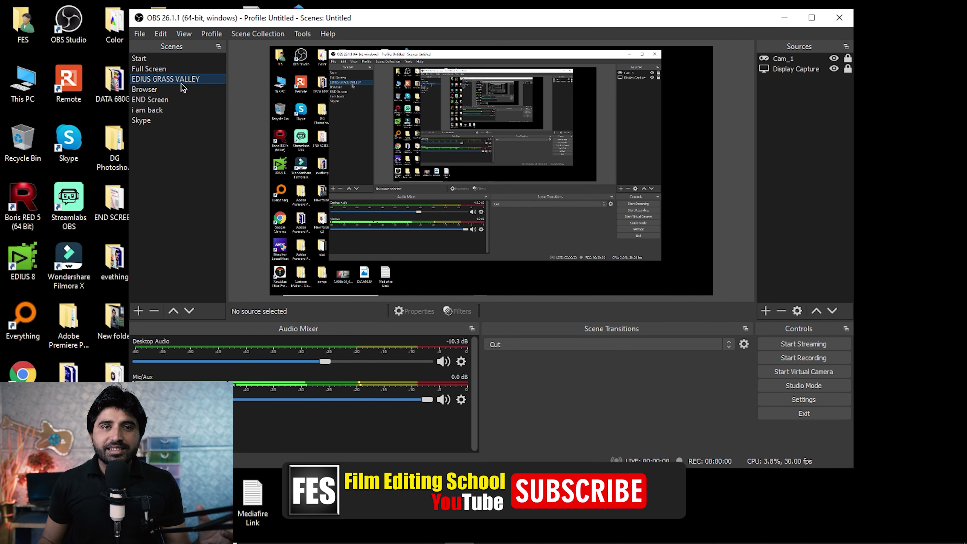
click(152, 93)
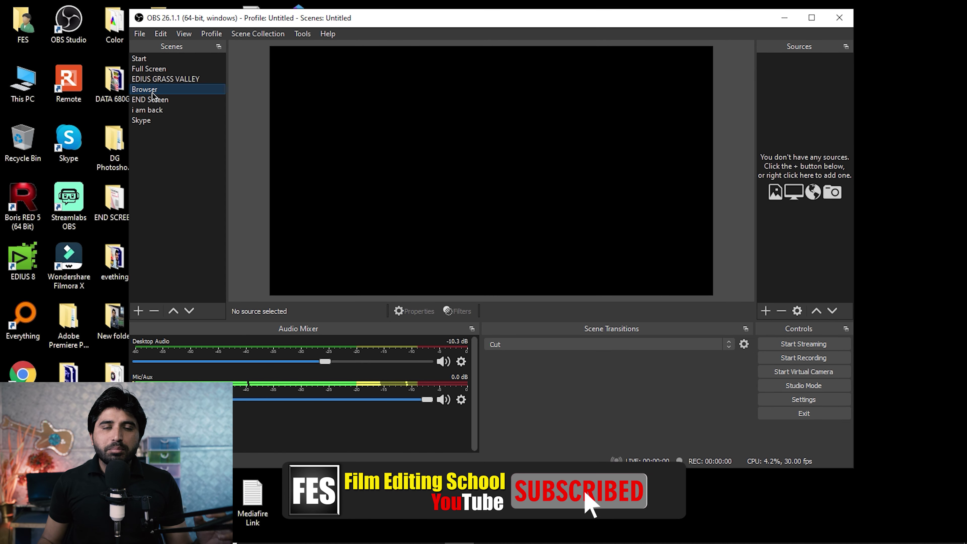
click(163, 100)
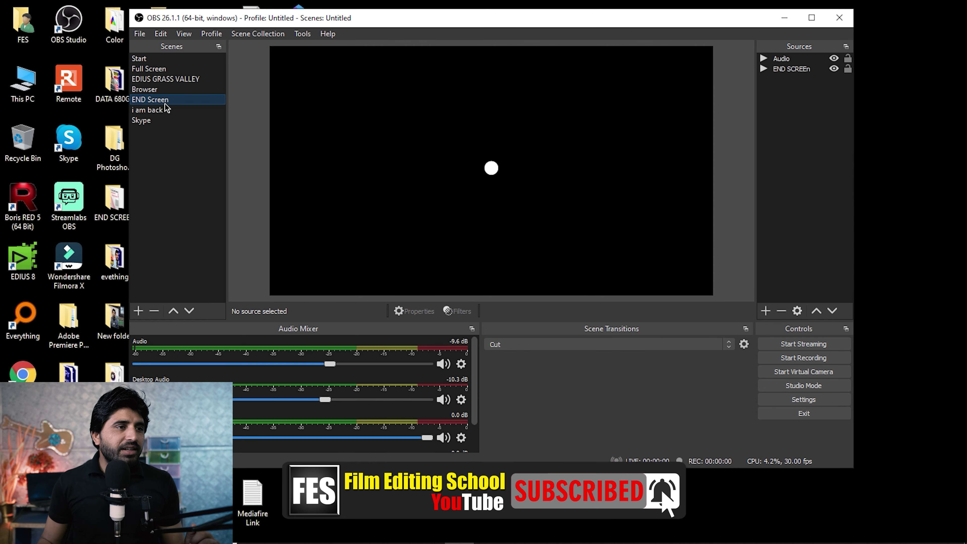
click(164, 110)
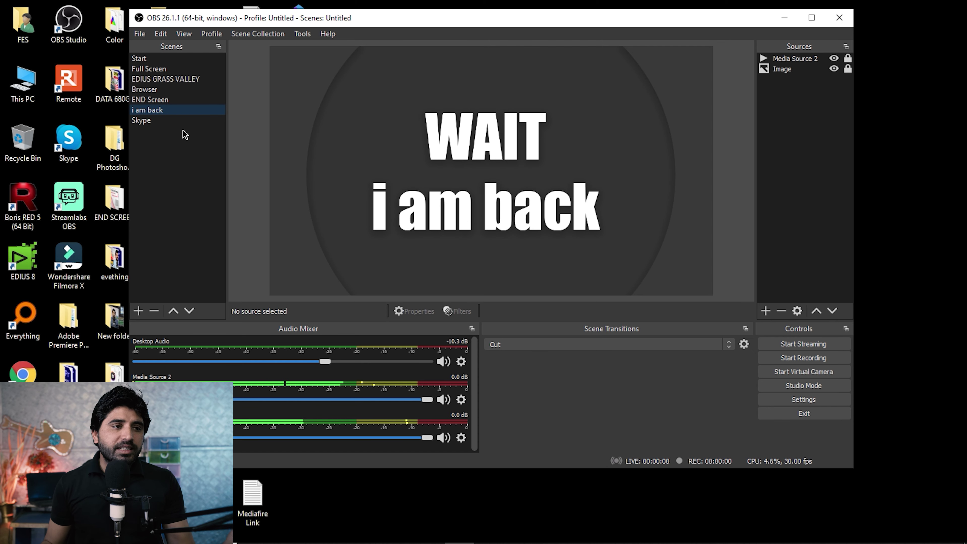
click(157, 121)
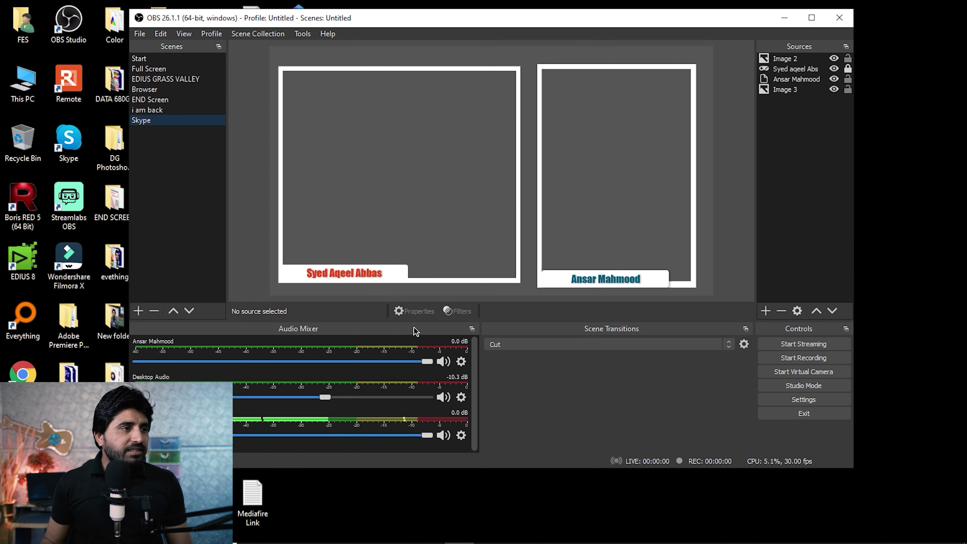
Step: Dock the Scenes and Sources panels beneath the preview, side by side before the Audio Mixer
drag(176, 49, 191, 354)
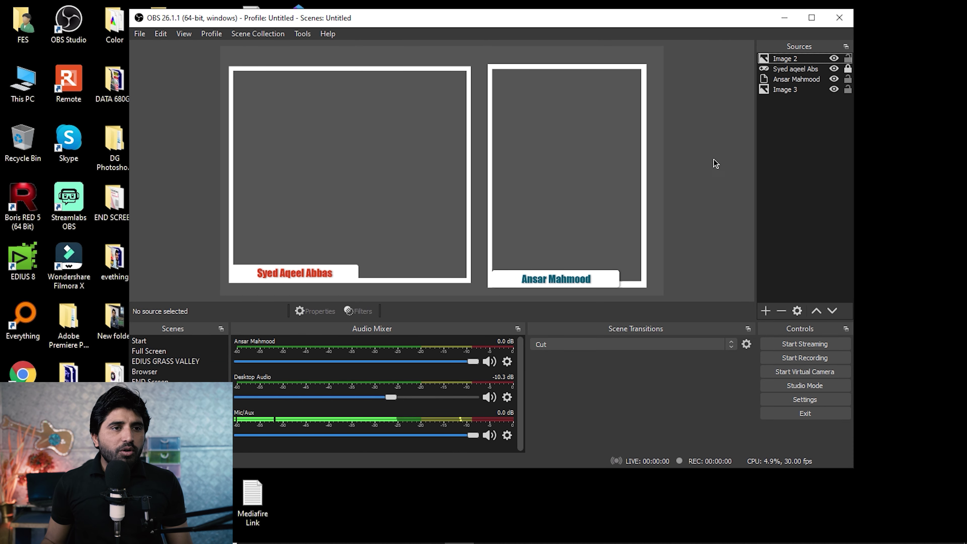
drag(800, 46, 289, 347)
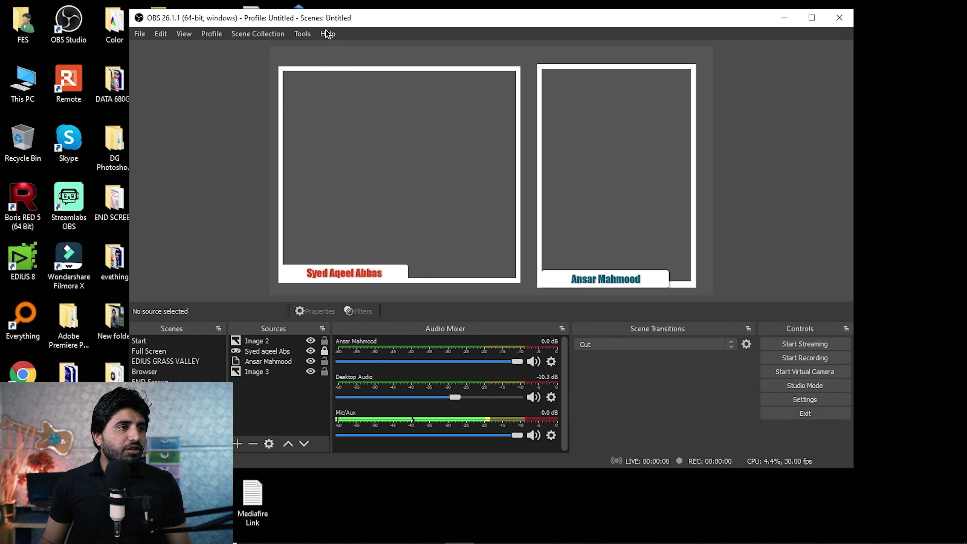
drag(344, 21, 361, 20)
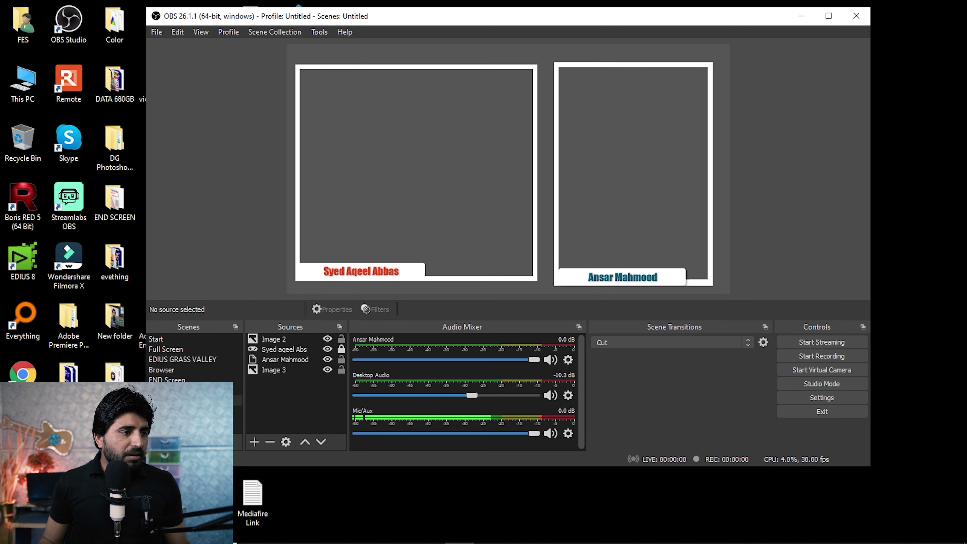
Step: Remove the "i am back" and "END Screen" scenes, confirming each removal
click(191, 390)
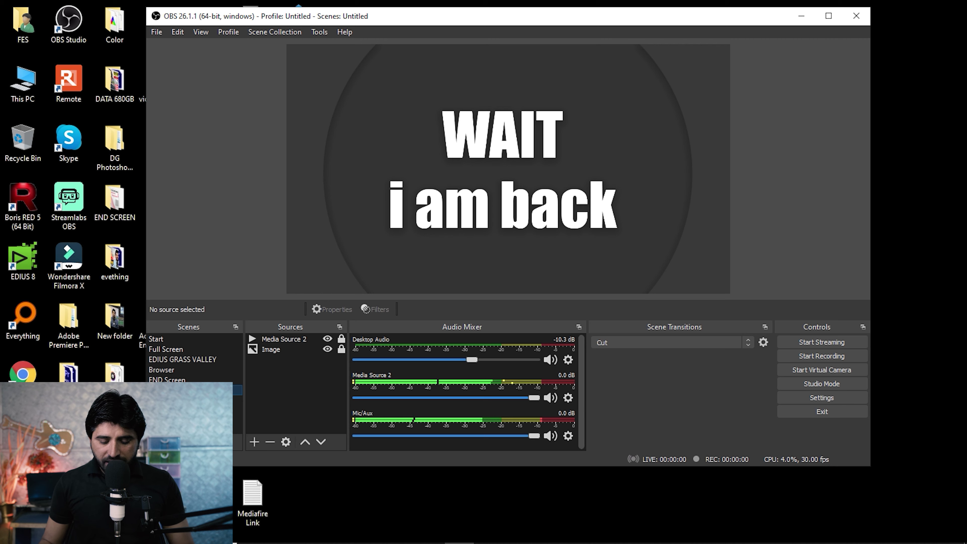
key(Delete)
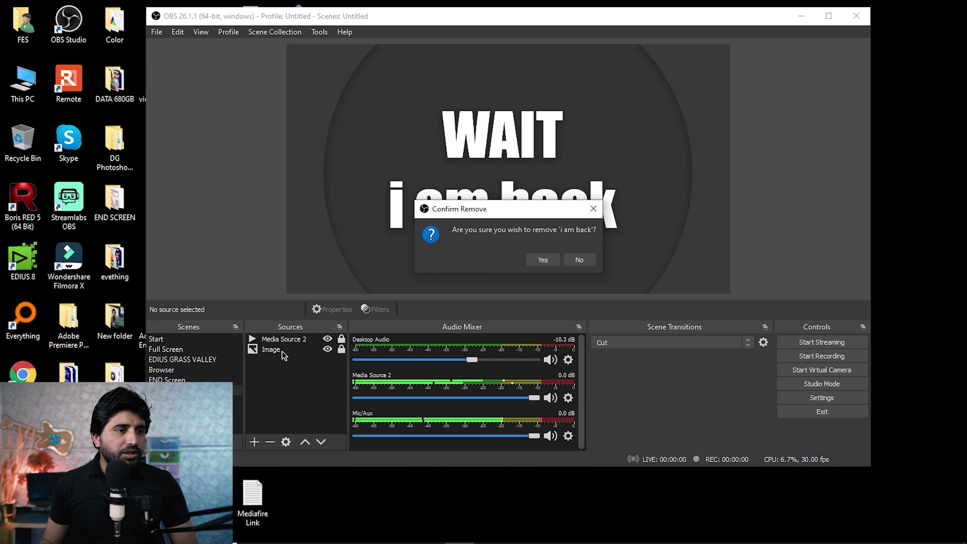
click(547, 265)
key(Up)
key(Delete)
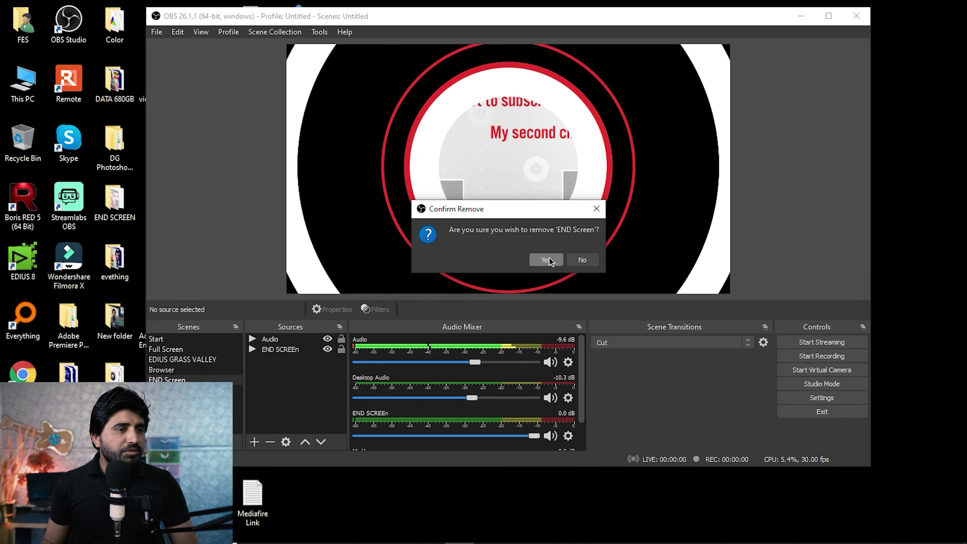
click(547, 260)
Step: Remove the Browser and EDIUS GRASS VALLEY scenes, confirming each removal
key(Up)
key(Delete)
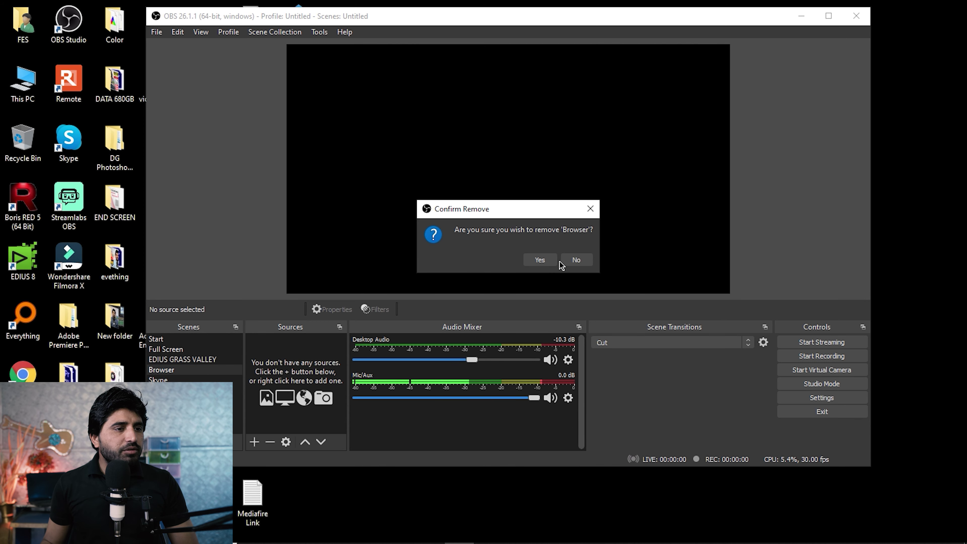
click(549, 261)
key(Up)
key(Delete)
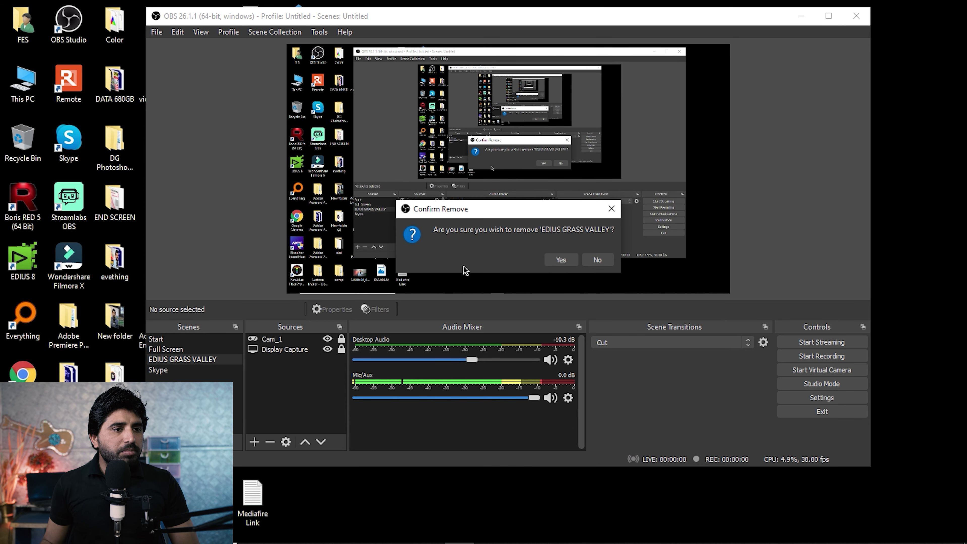
click(560, 260)
Step: Remove the Full Screen and Skype scenes, confirming each removal
key(Up)
key(Delete)
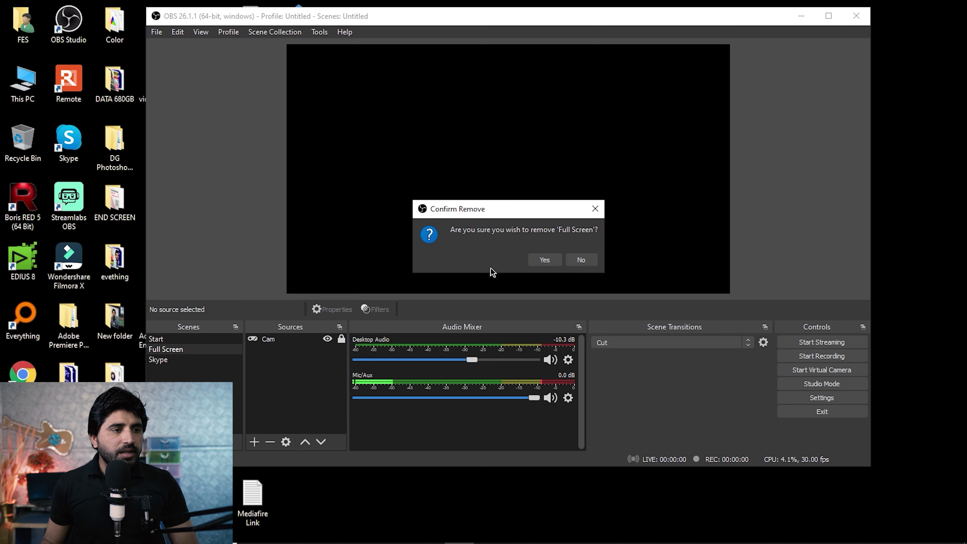
click(545, 260)
key(Delete)
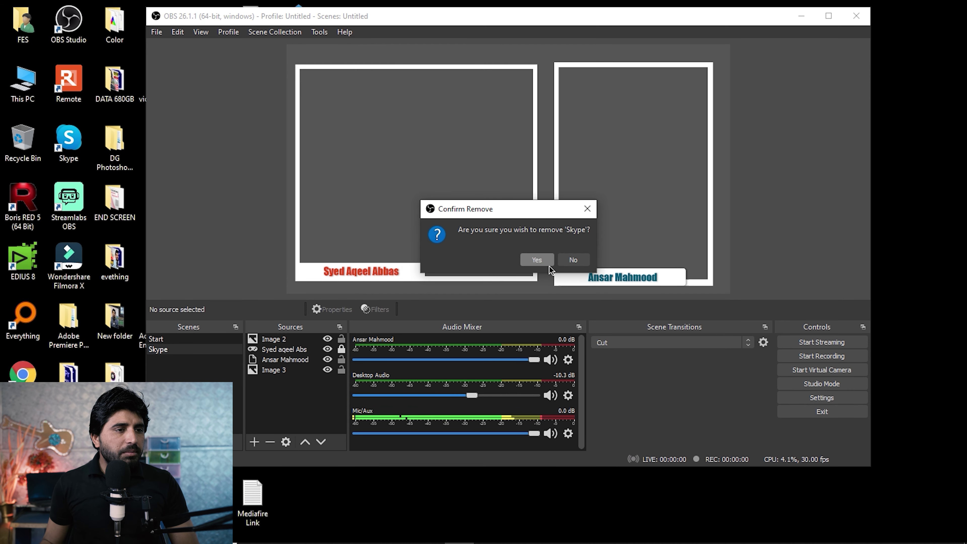
click(537, 260)
Step: Try to delete the Start scene
click(171, 339)
key(Delete)
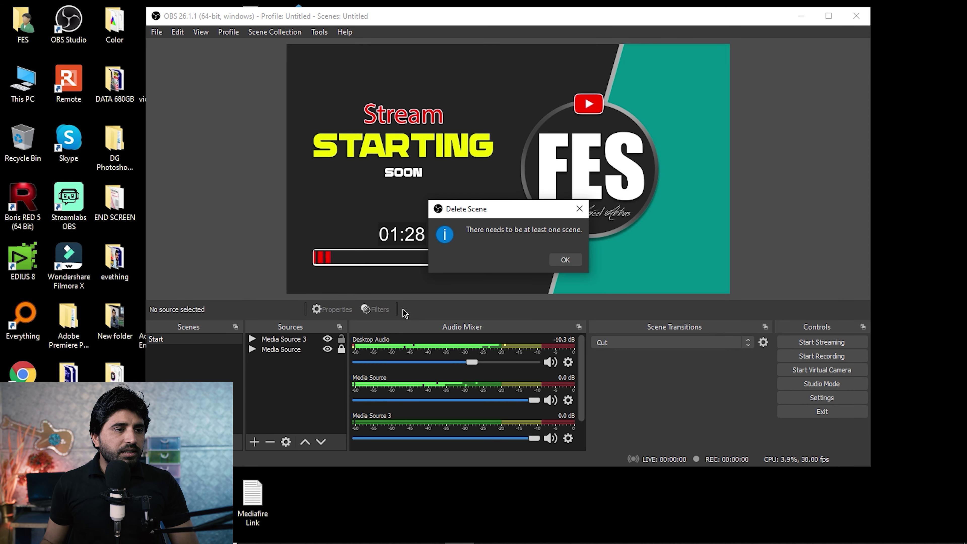
click(565, 261)
click(176, 341)
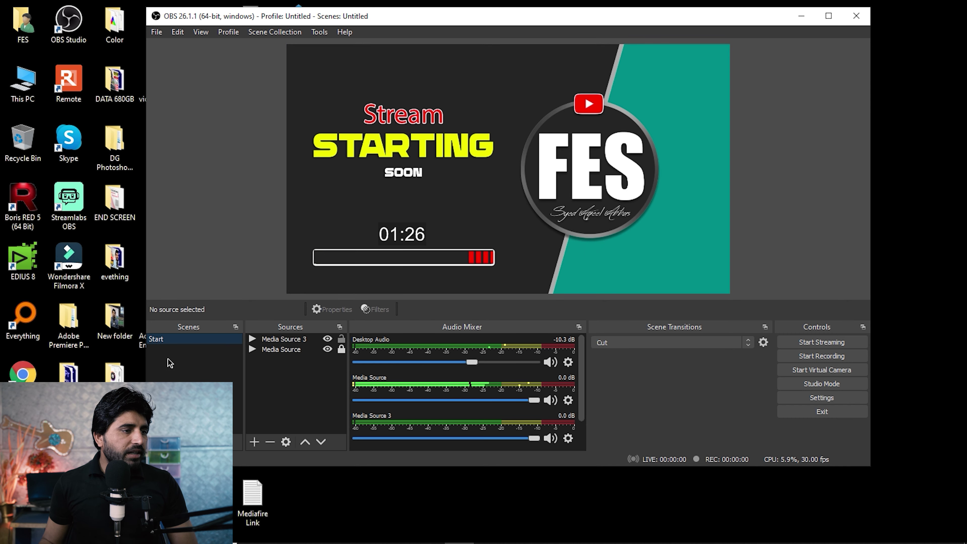
Step: Add a new scene with the suggested name Scene 2 and remove the Start scene
click(155, 442)
click(485, 262)
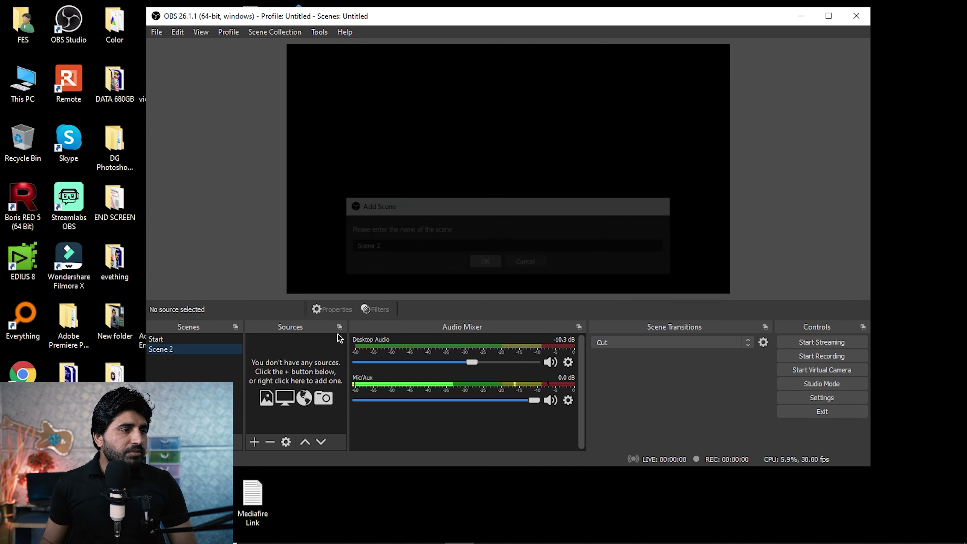
click(184, 340)
key(Delete)
click(534, 259)
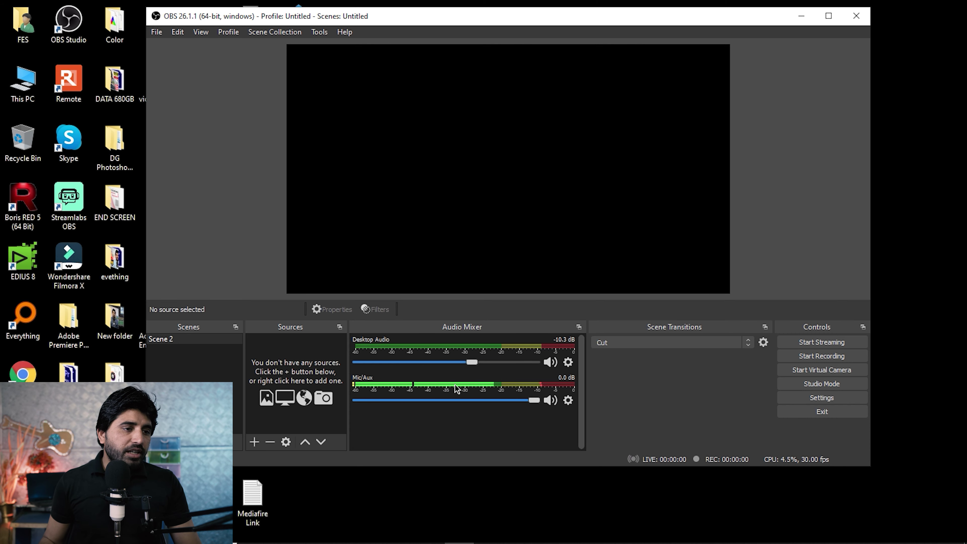
Step: Unhide all audio mixer sources and review the Advanced Audio Properties for Desktop Audio and Mic/Aux
click(568, 400)
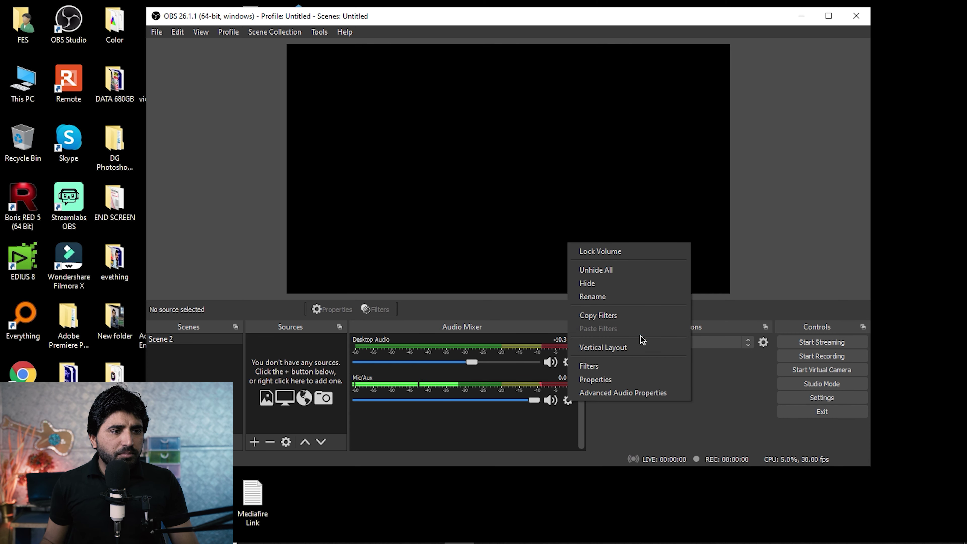
click(632, 270)
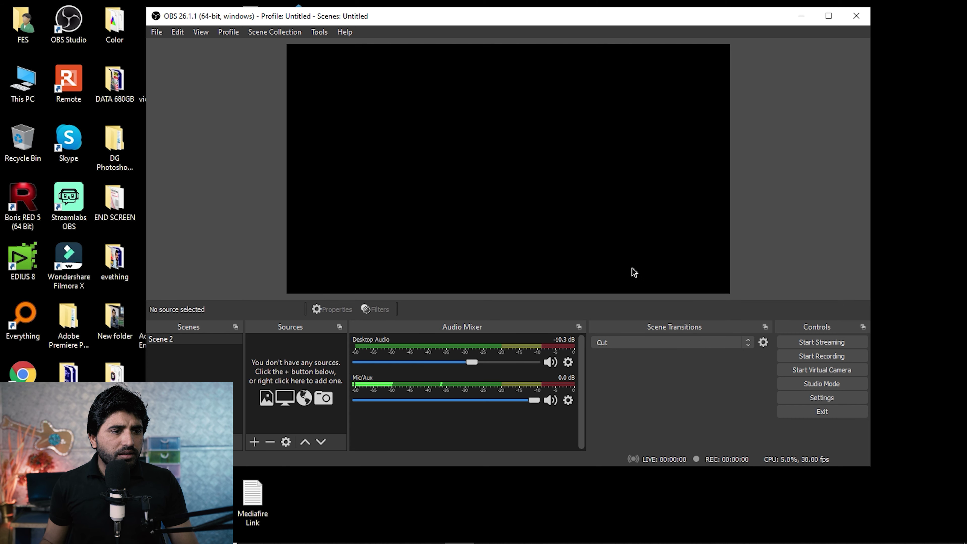
click(569, 400)
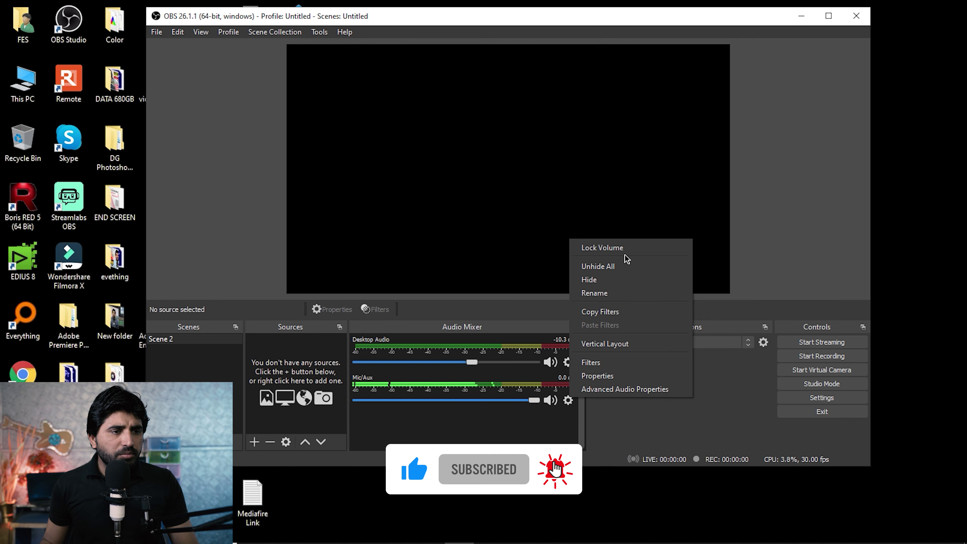
click(640, 392)
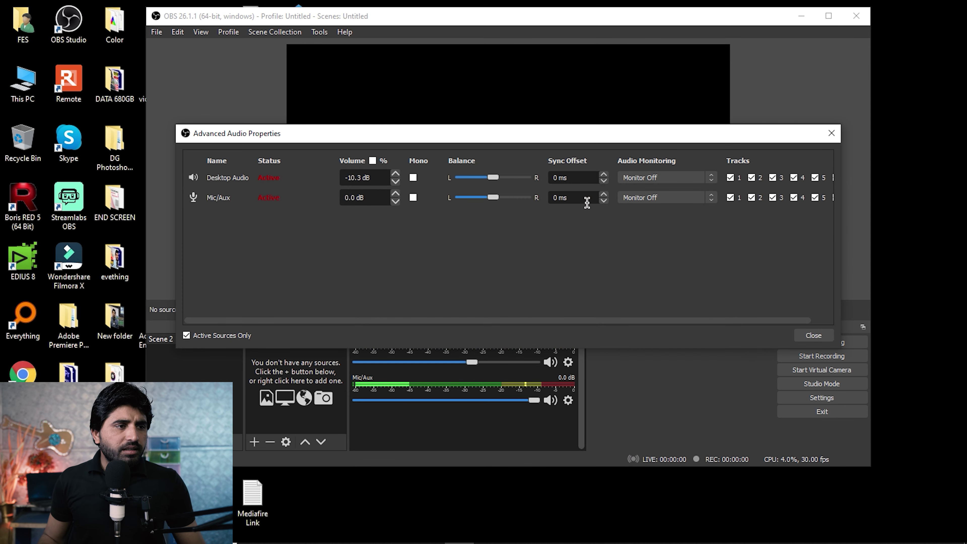
click(831, 133)
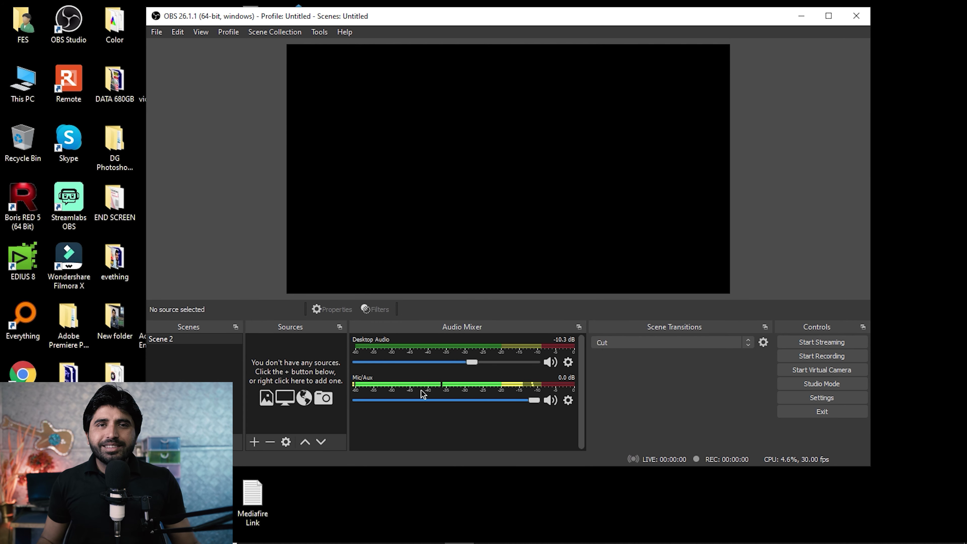
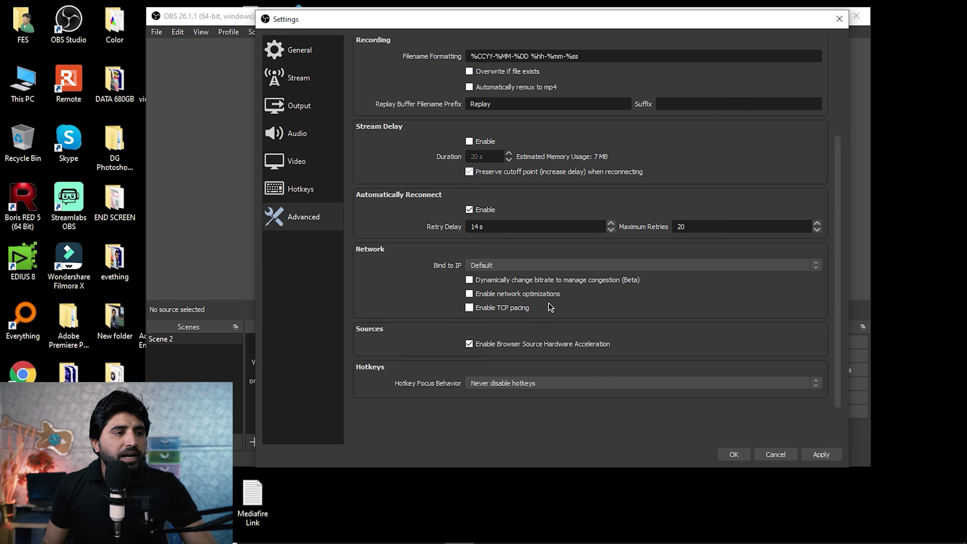
Step: Apply the pending settings changes and close the Settings window
click(837, 455)
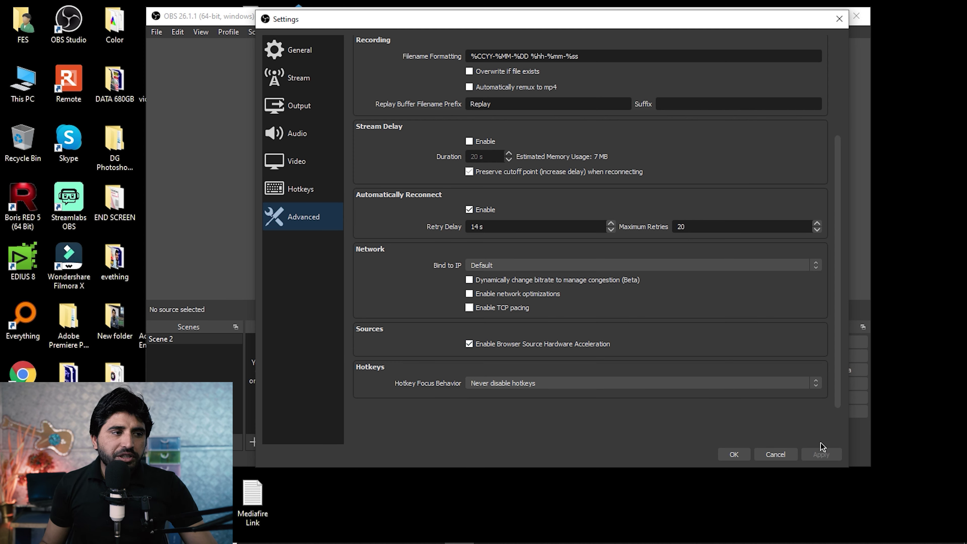
click(734, 454)
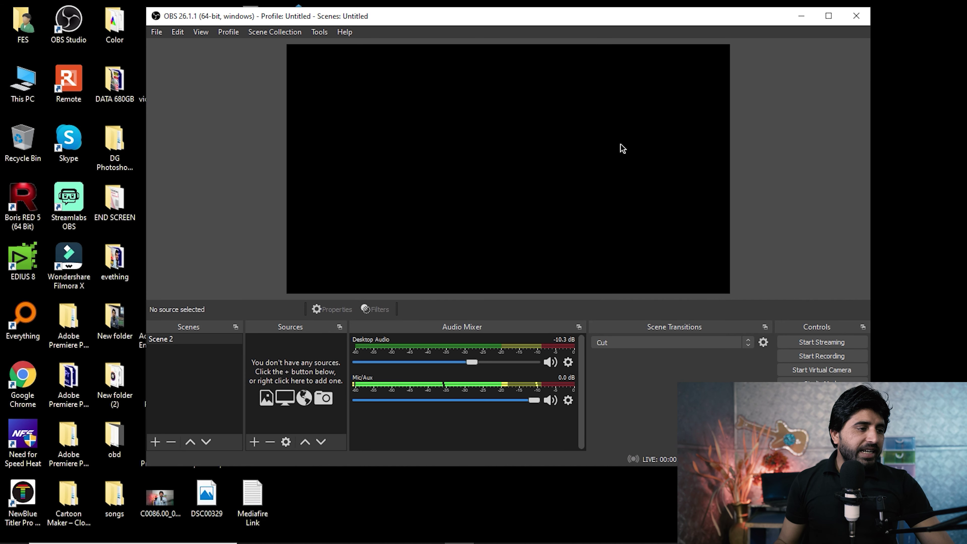
Step: Rename the Scene 2 scene as Start
click(197, 339)
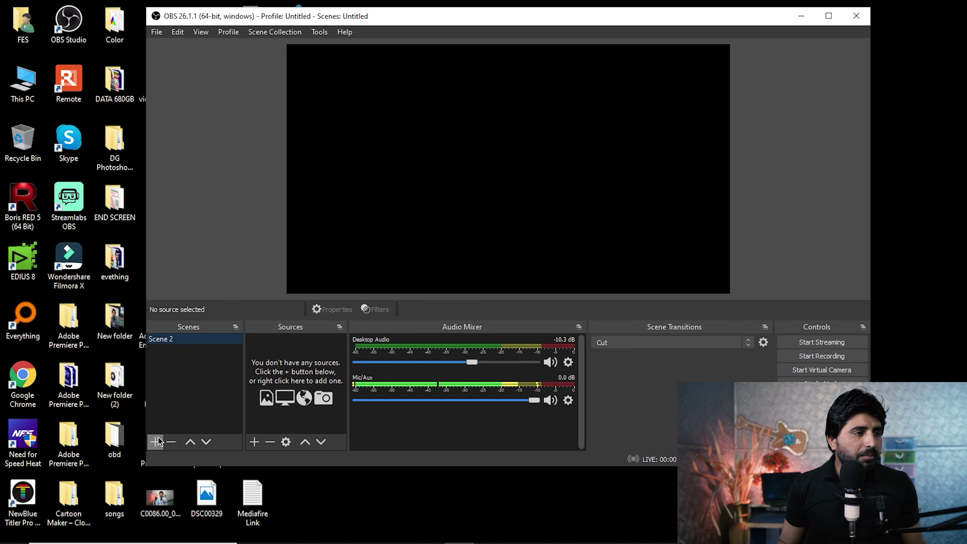
right_click(192, 341)
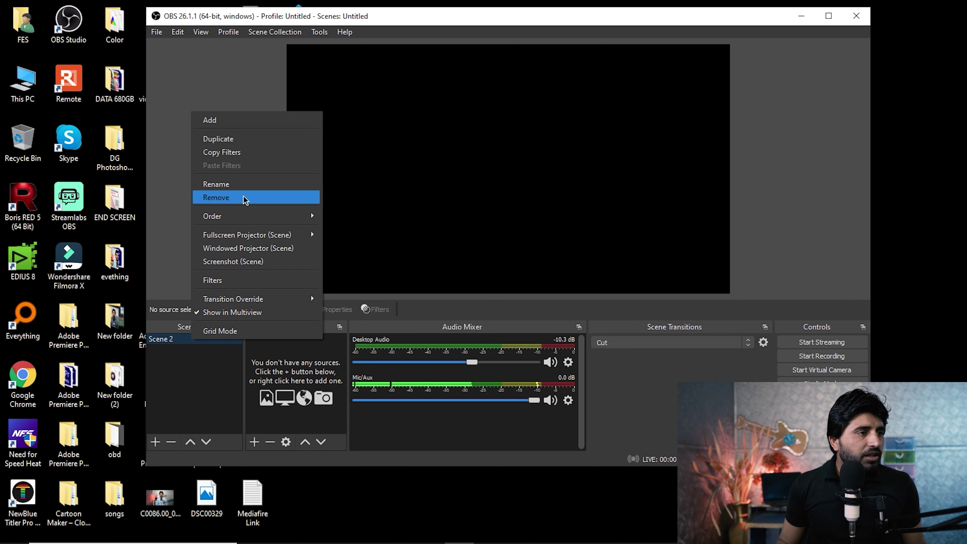
click(245, 186)
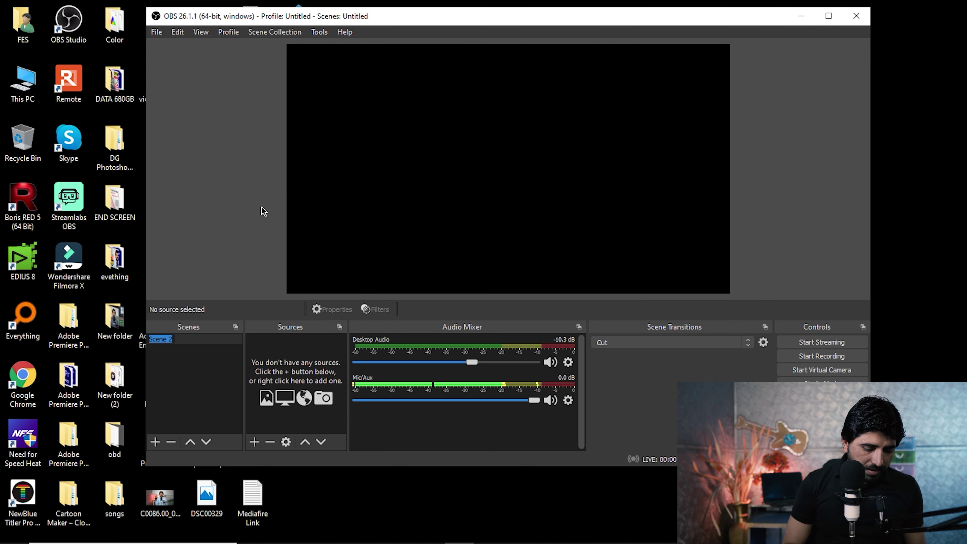
text(Start)
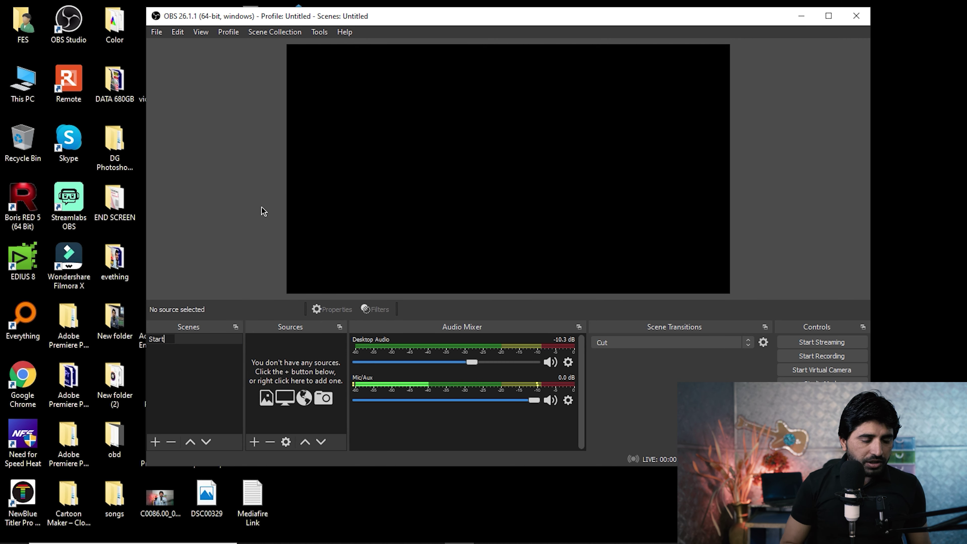
key(Return)
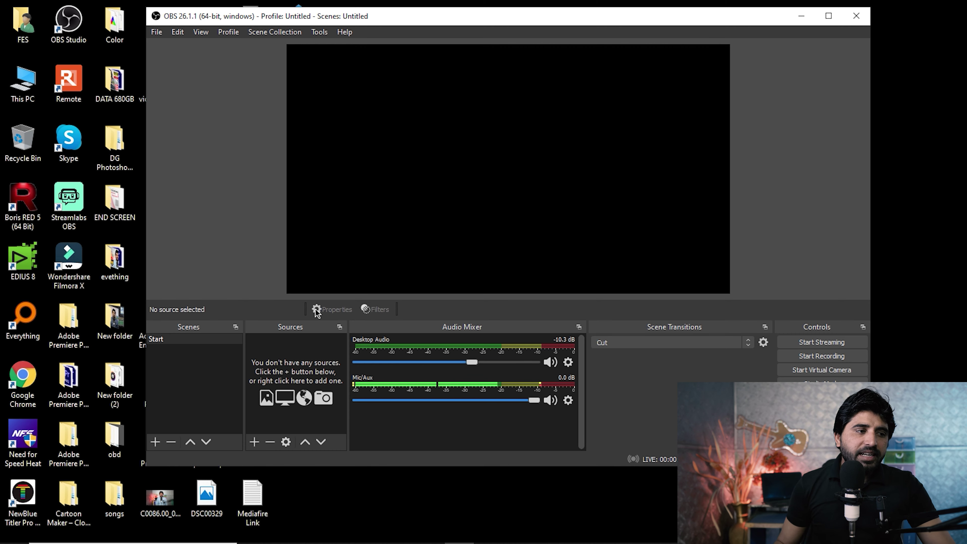
click(254, 441)
click(264, 445)
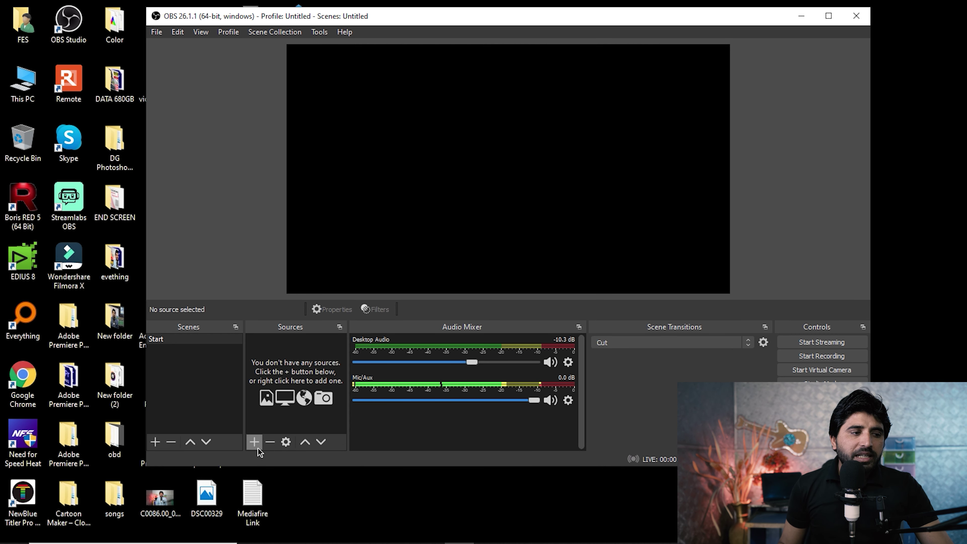
click(256, 444)
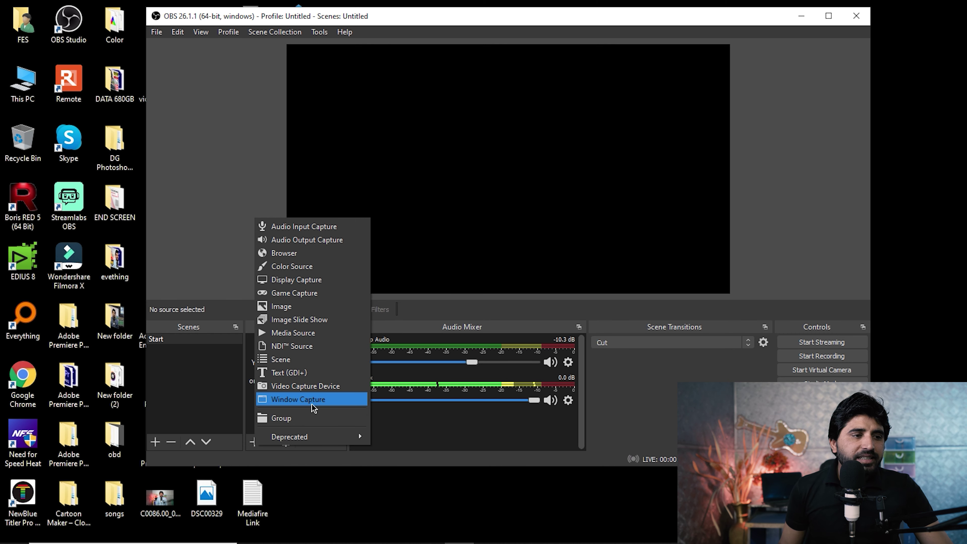
click(486, 435)
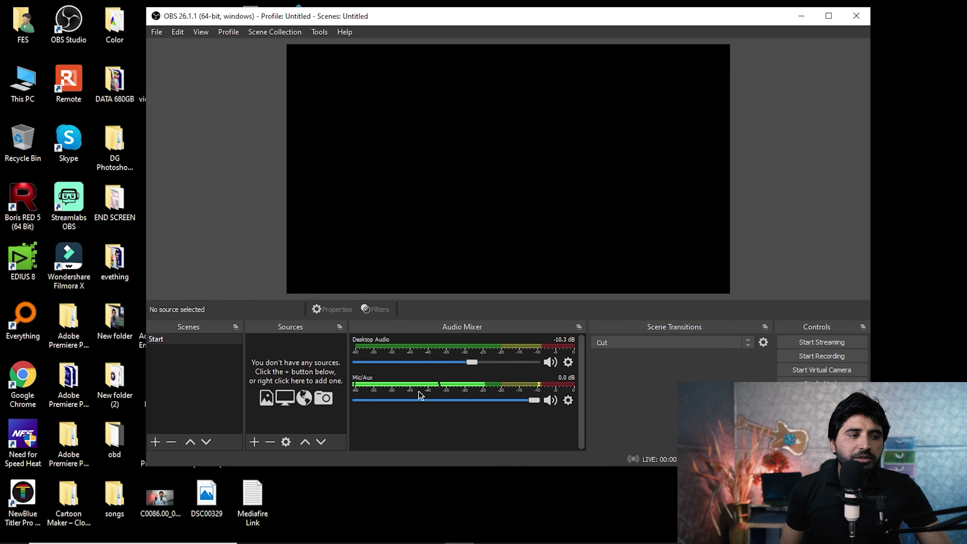
Step: Add a new Audio Input Capture source with its suggested name and the Default device to the Start scene
click(254, 442)
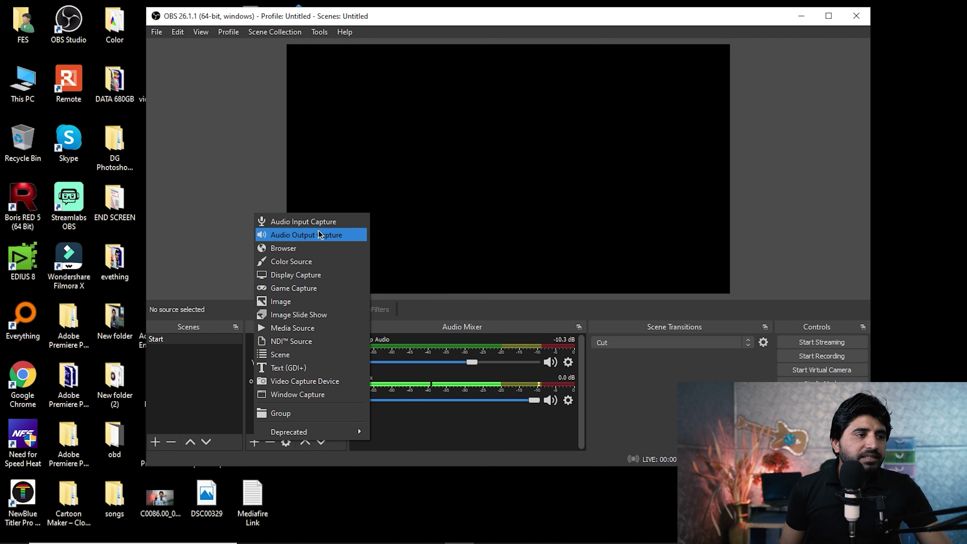
click(326, 222)
click(555, 330)
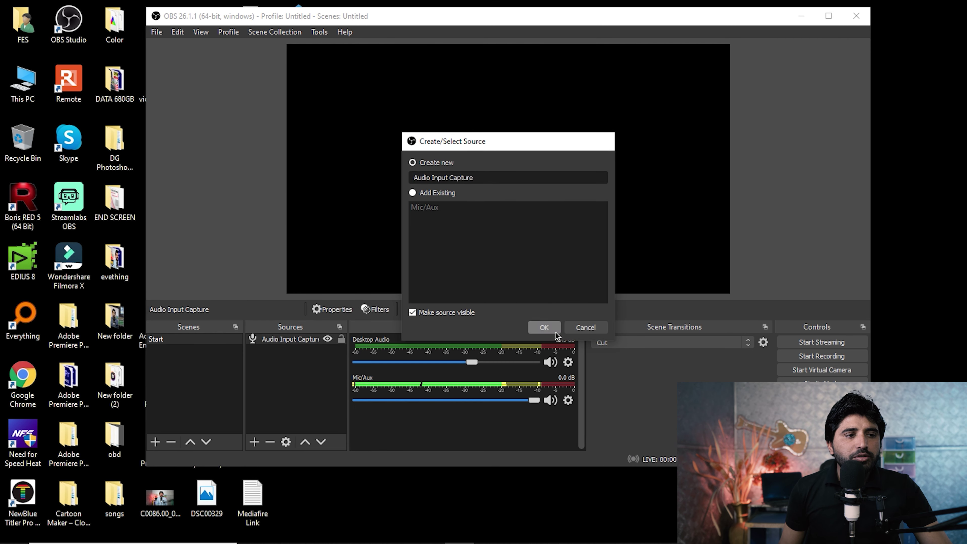
click(654, 406)
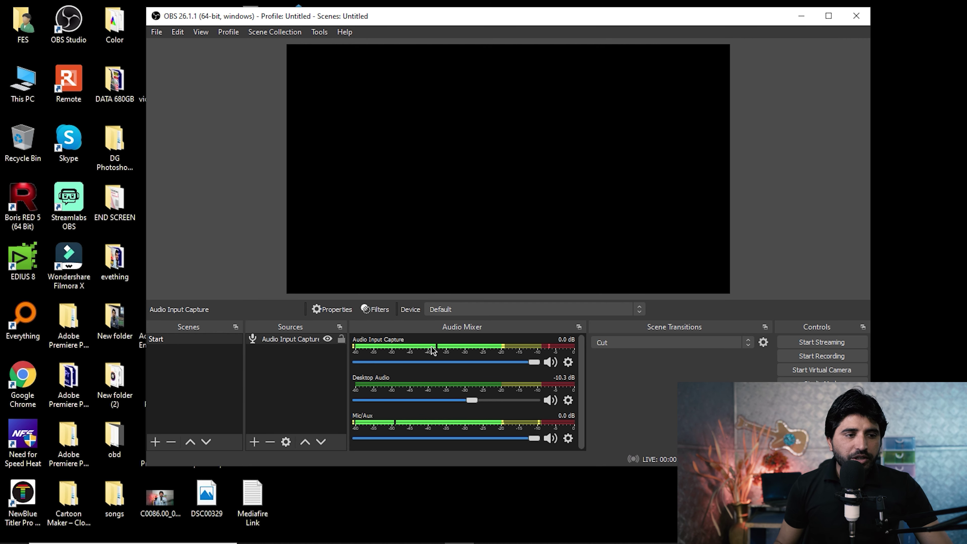
Step: Remove the Audio Input Capture source from the Start scene
click(277, 344)
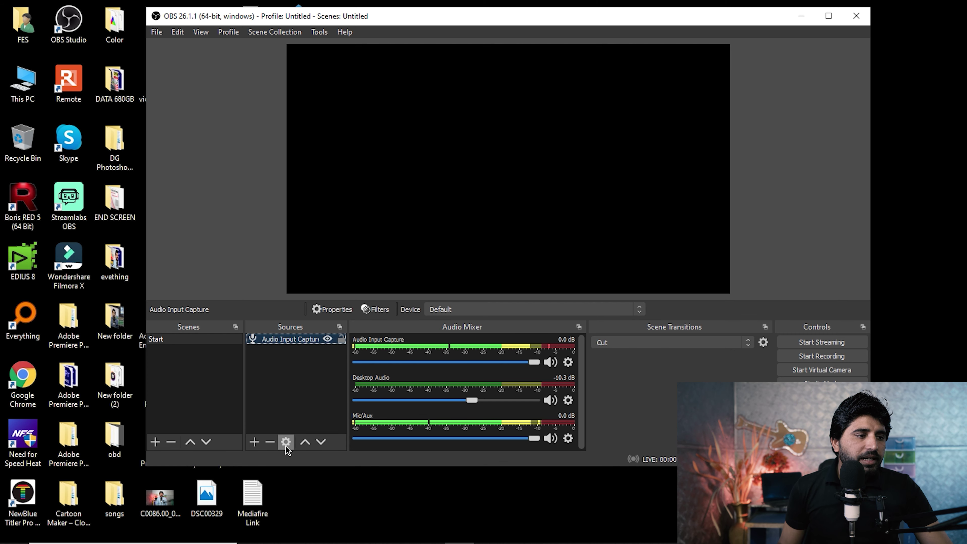
key(Delete)
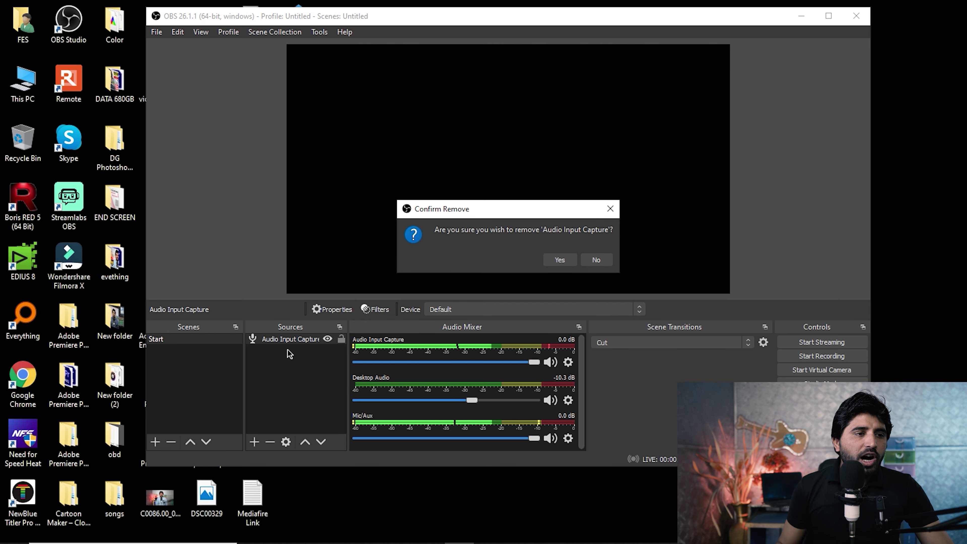
click(567, 263)
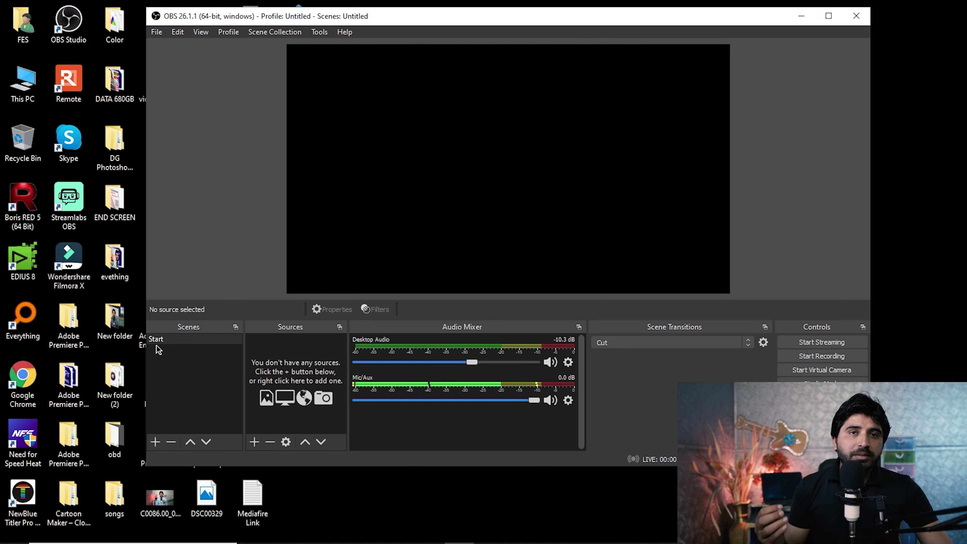
Step: Create a new Media Source named Vidoe in the Start scene
click(255, 442)
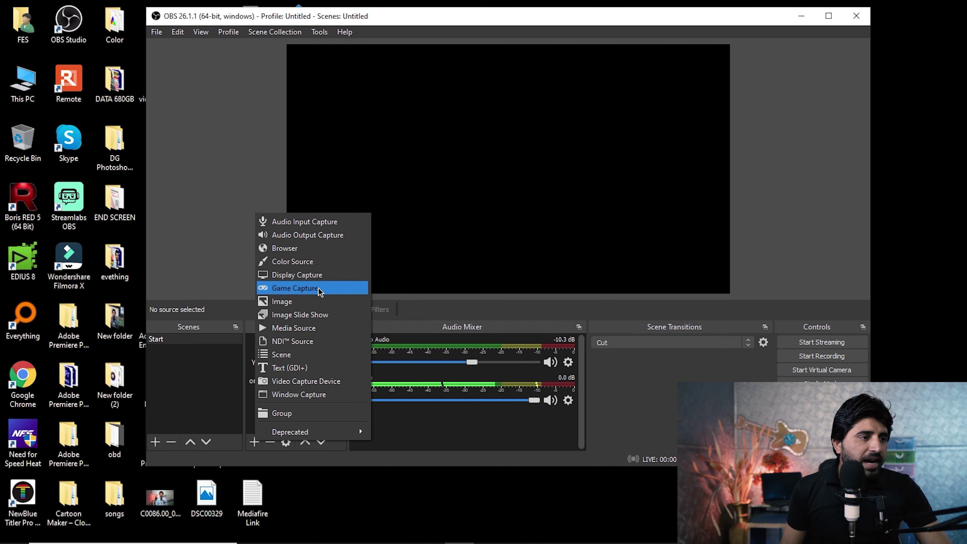
click(319, 329)
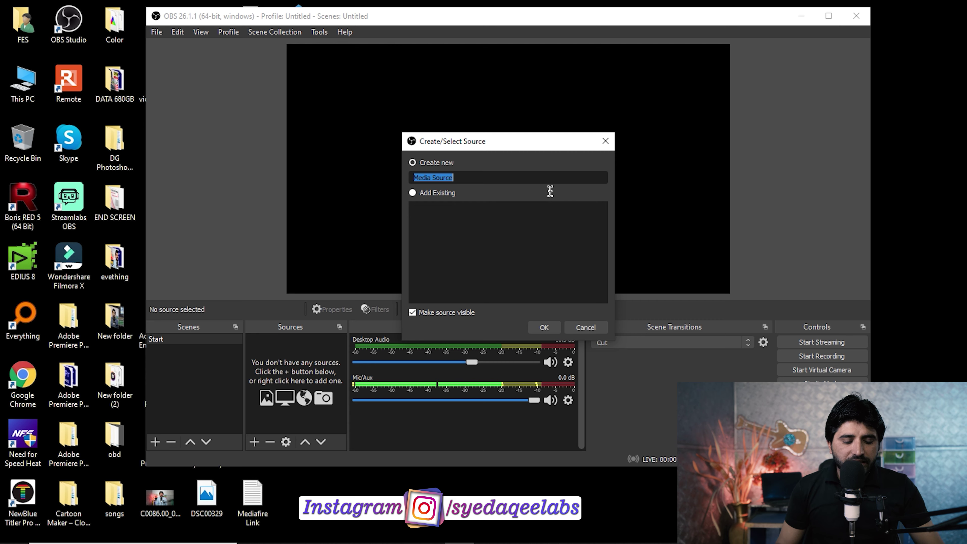
text(V)
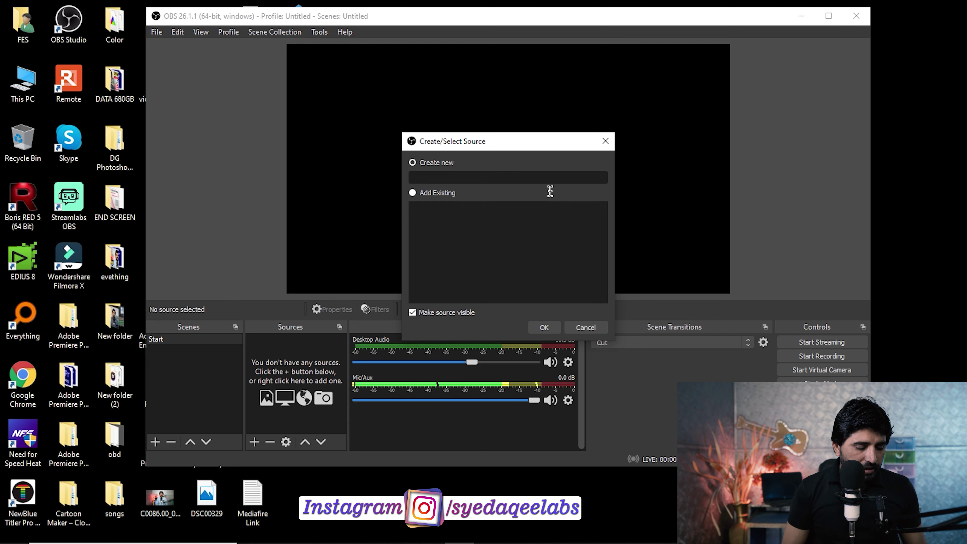
text(idoe)
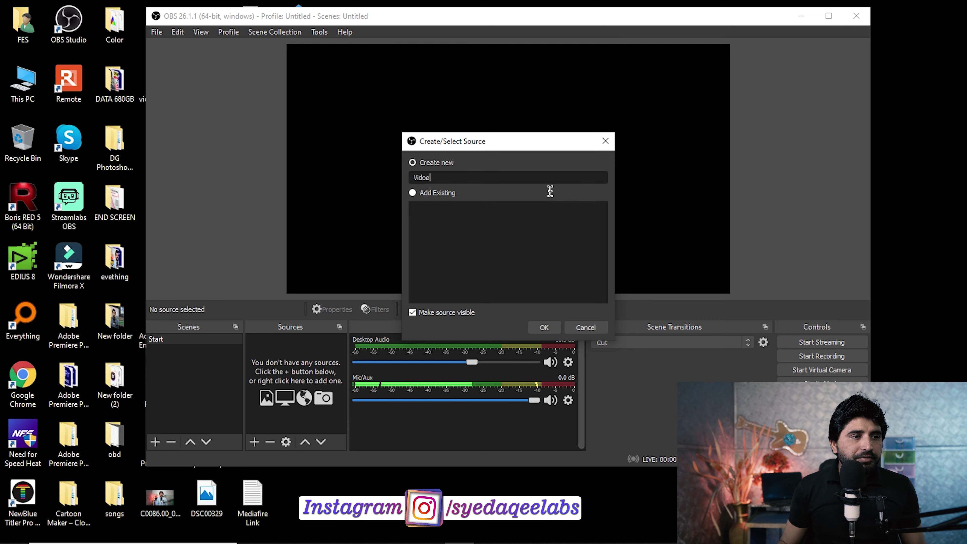
click(550, 329)
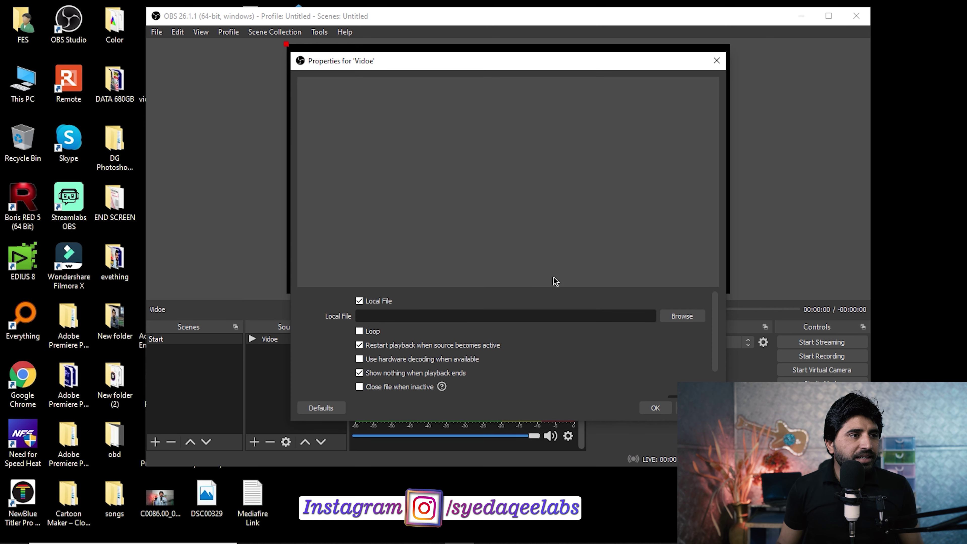
Step: Set the Vidoe source's local file to FInle.mp4 from the OBS folder on drive E and accept its properties
click(681, 318)
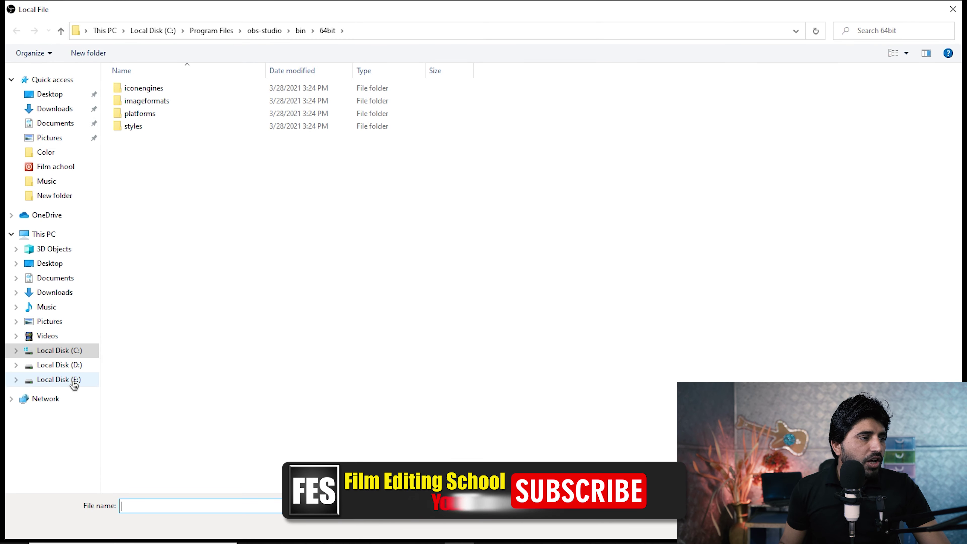
click(74, 385)
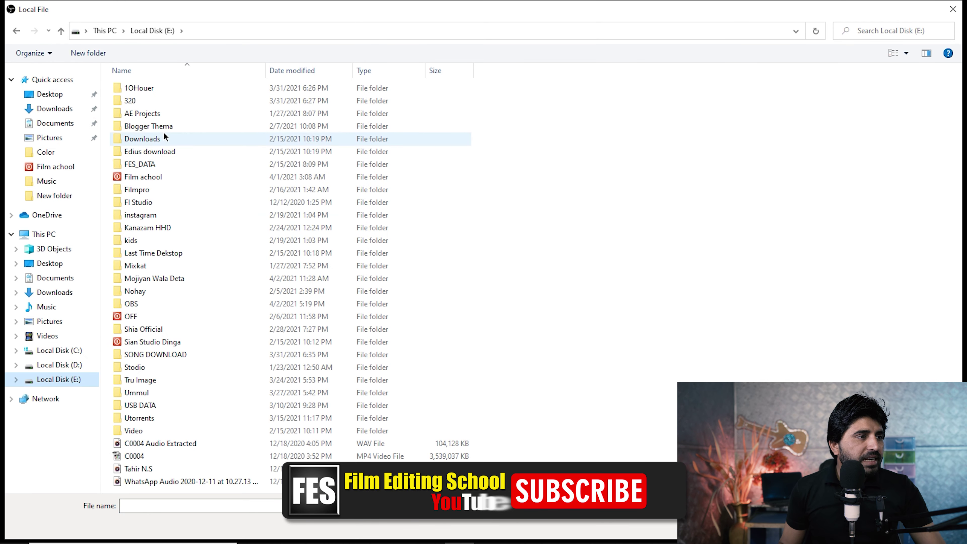
key(o)
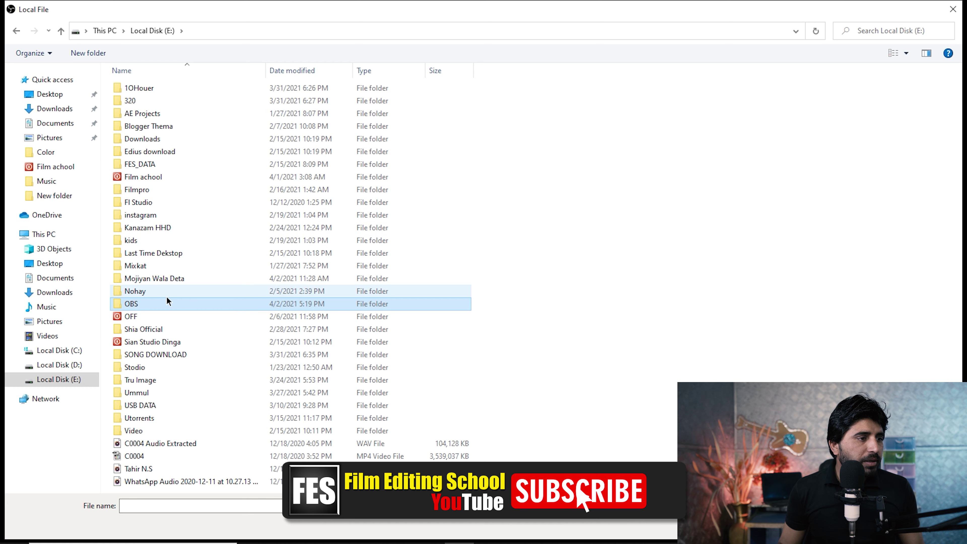
double_click(139, 303)
click(287, 103)
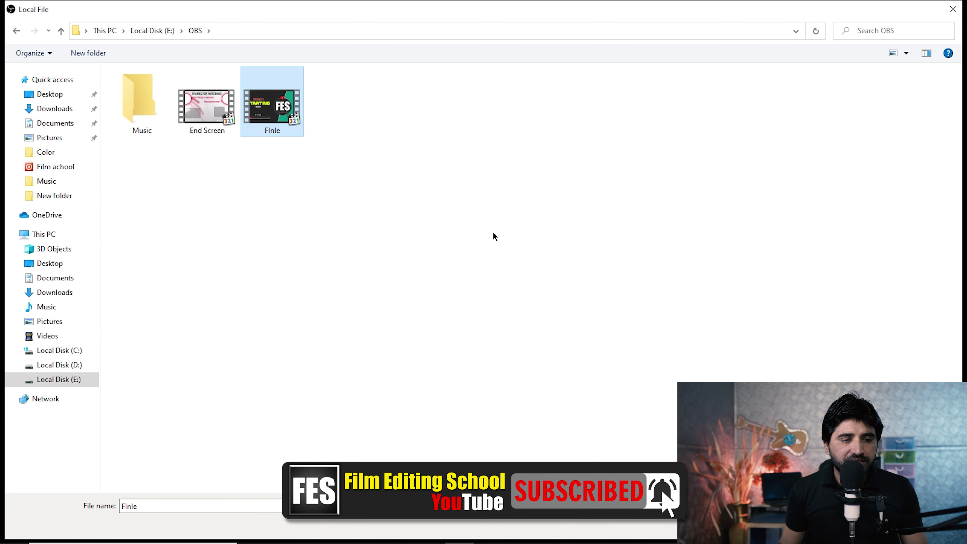
double_click(286, 104)
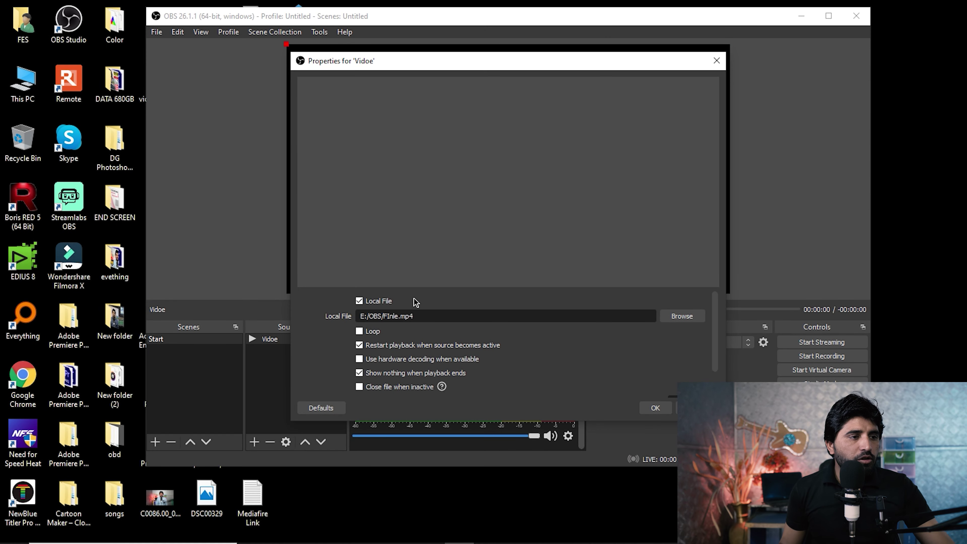
click(656, 407)
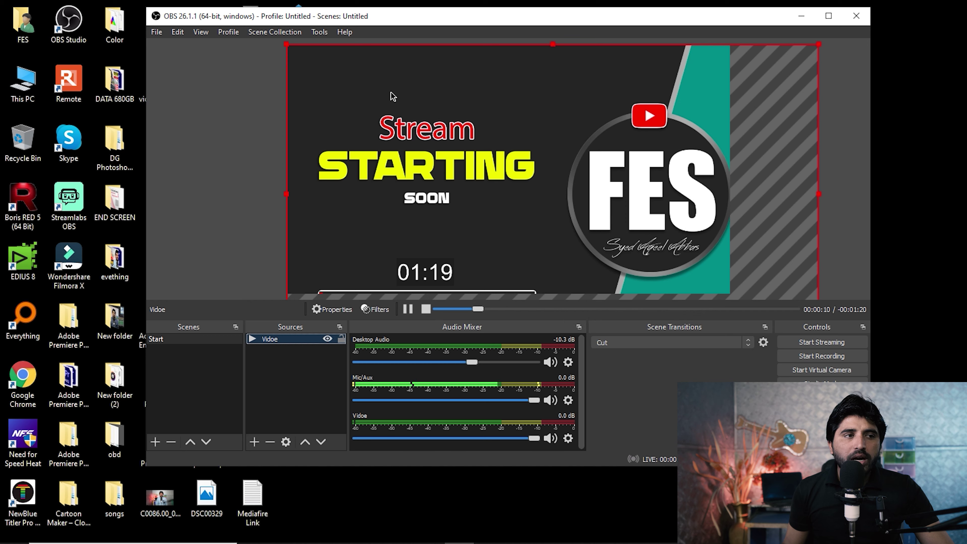
Step: Fit the oversized Vidoe source to the screen so the whole video fills the preview canvas
right_click(433, 80)
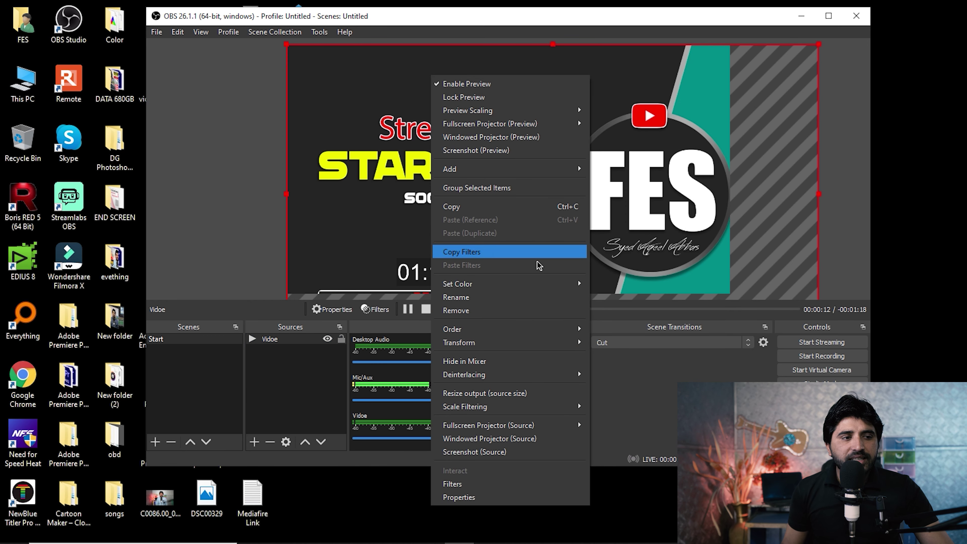
mouse_move(531, 351)
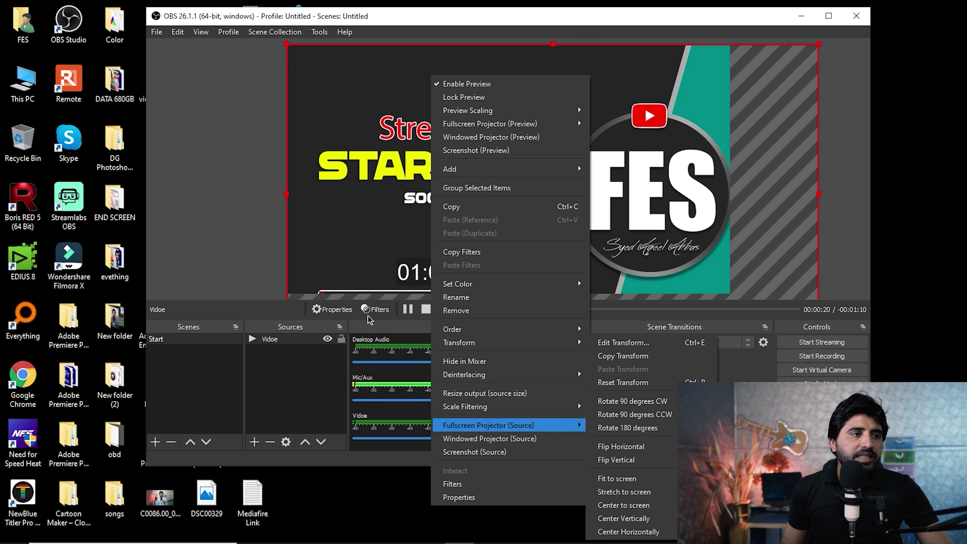
click(374, 173)
key(ctrl+r)
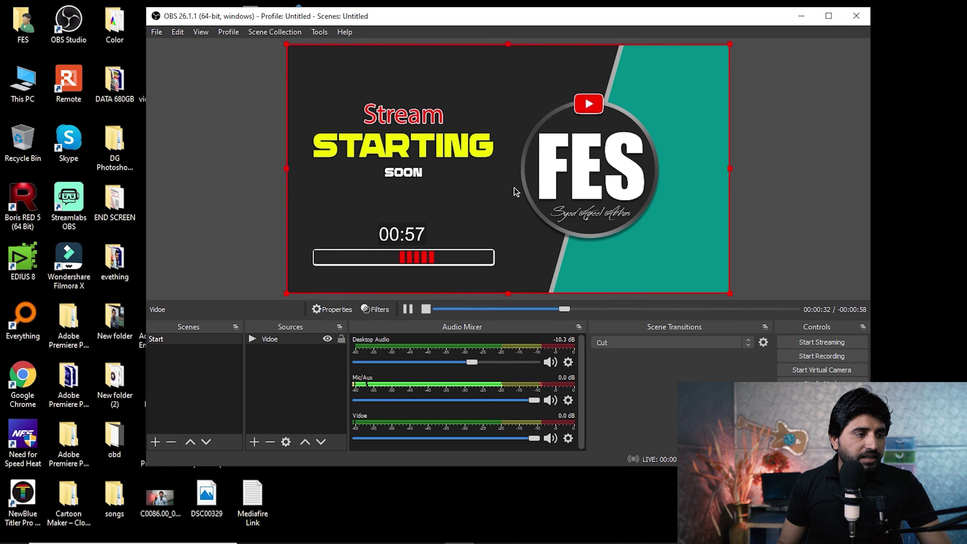
Step: Create a second Media Source named Audio in the Start scene
click(254, 442)
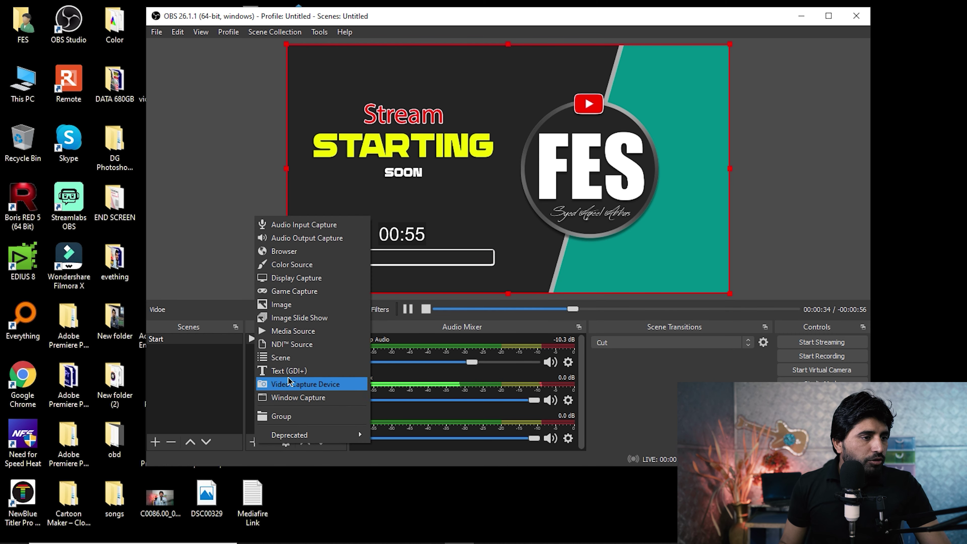
click(318, 331)
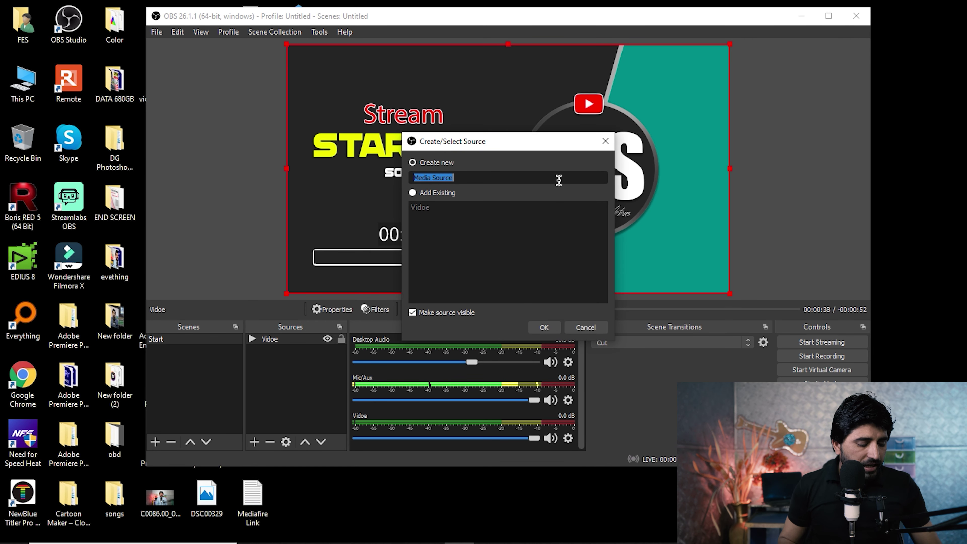
text(Audio)
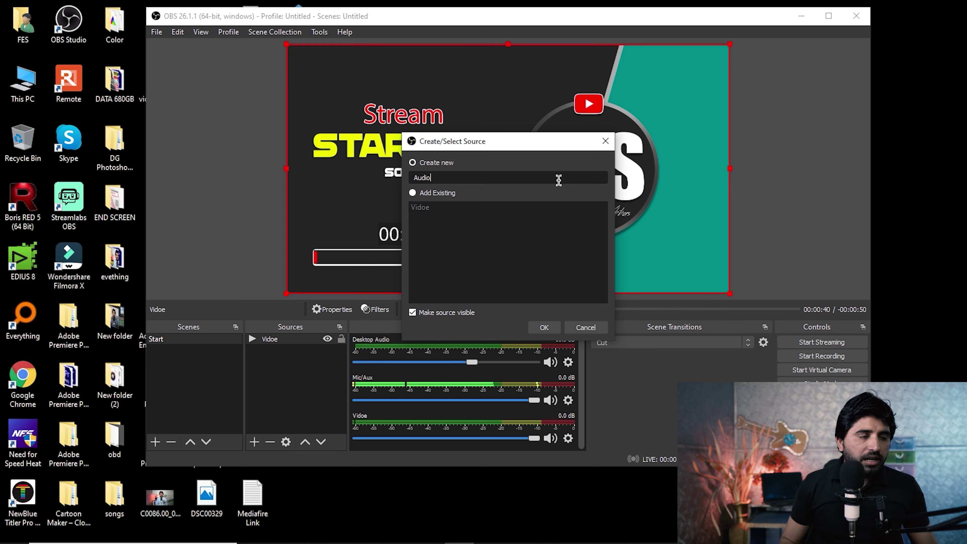
click(552, 327)
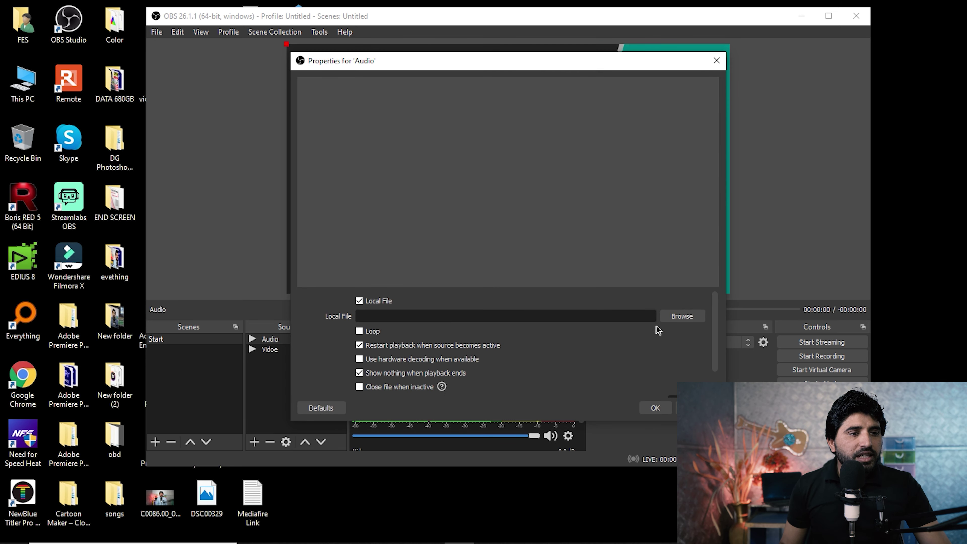
Step: Set the Audio source's local file to Beth.mp3 from E:/Last Time Dekstop/Music/Music and accept its properties
click(700, 320)
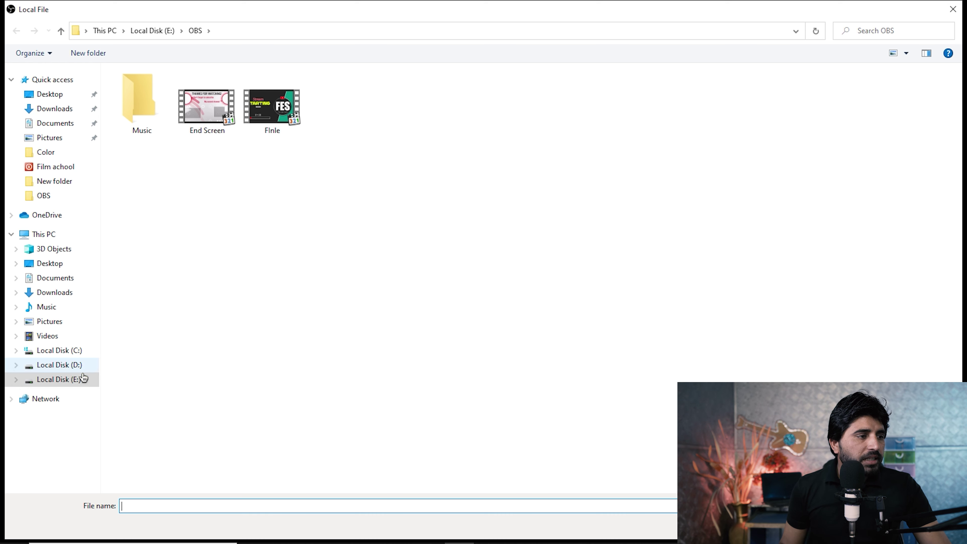
click(59, 379)
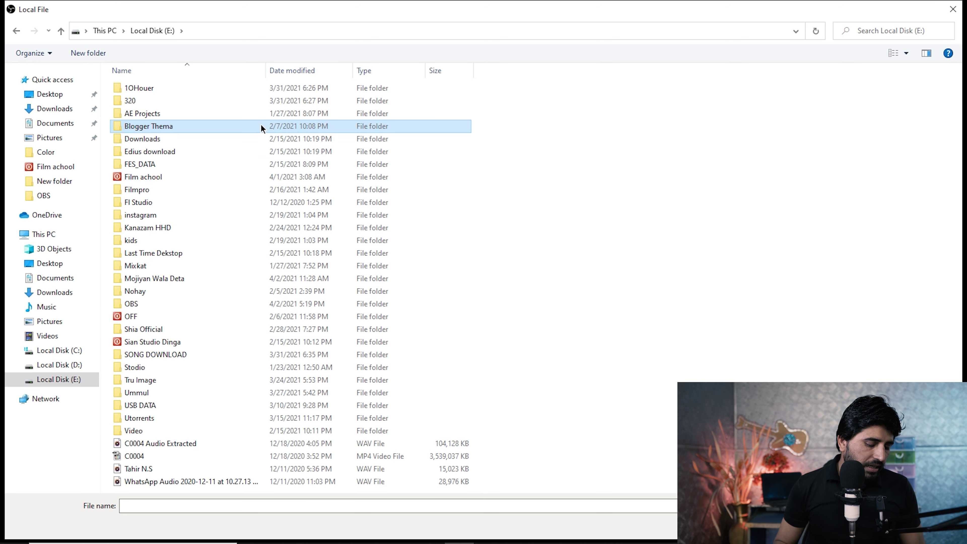
key(l)
key(Return)
double_click(151, 116)
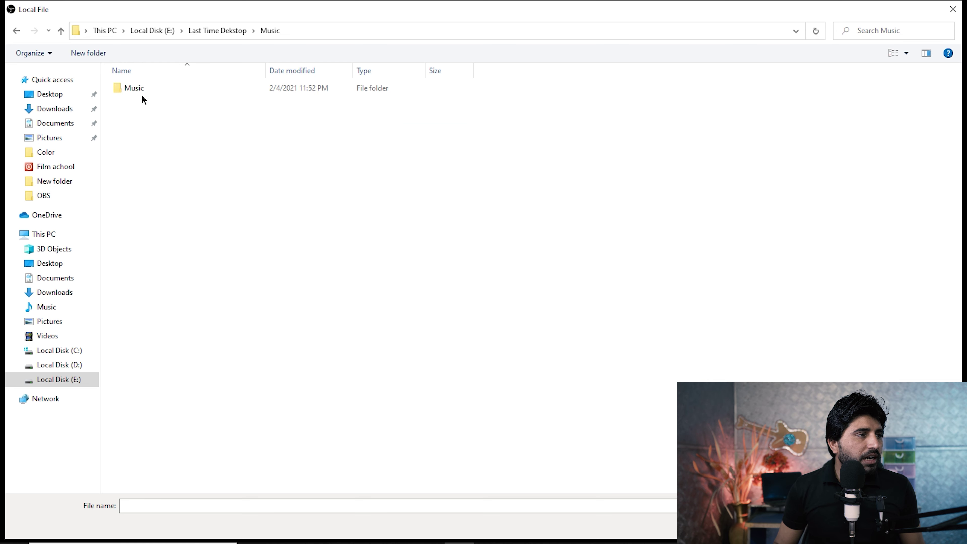
double_click(141, 91)
click(132, 102)
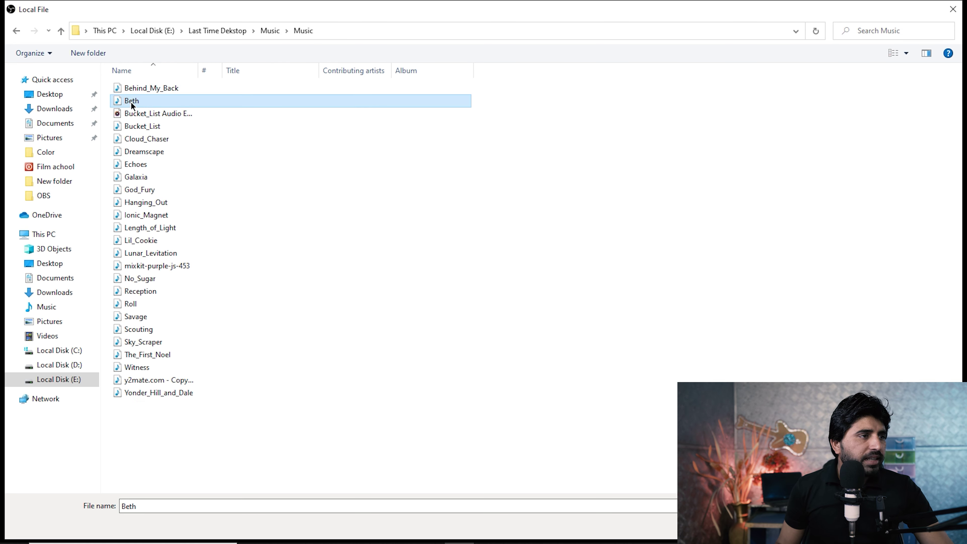
key(Return)
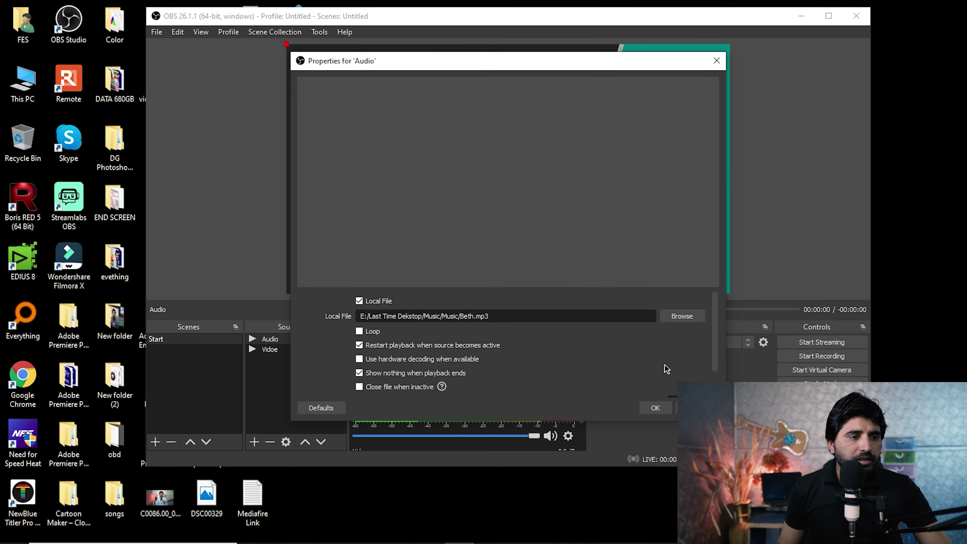
click(655, 409)
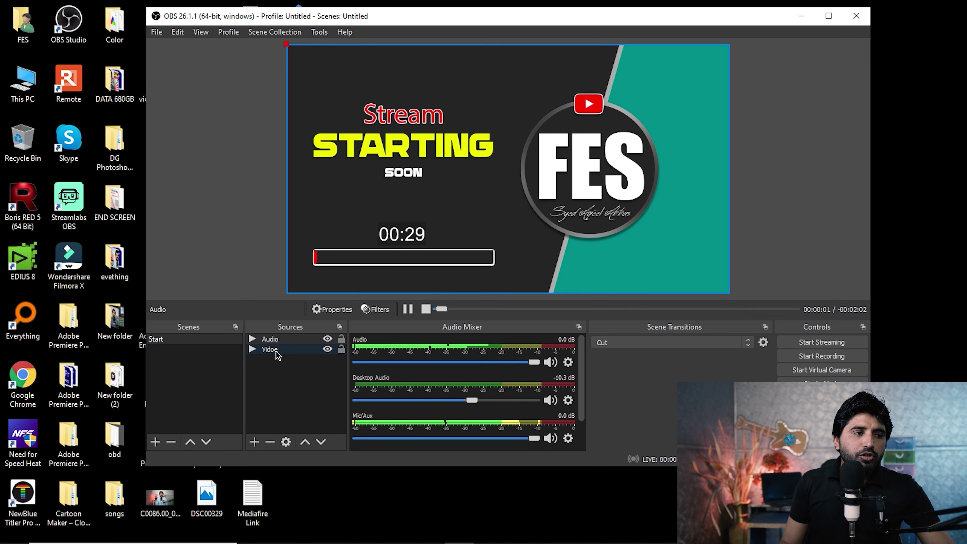
Step: Move the Audio source below Vidoe in the Start scene's source order and lock both sources
drag(275, 339, 270, 361)
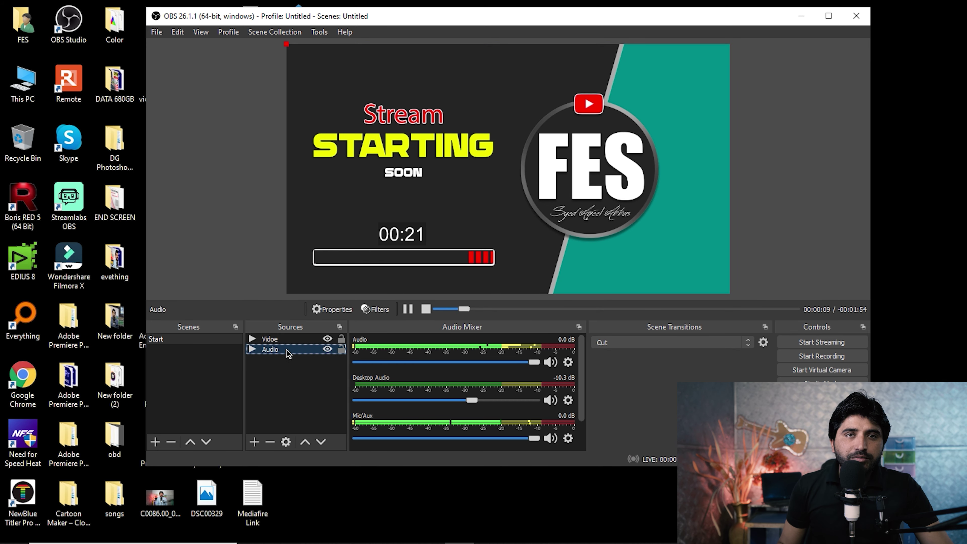
click(323, 366)
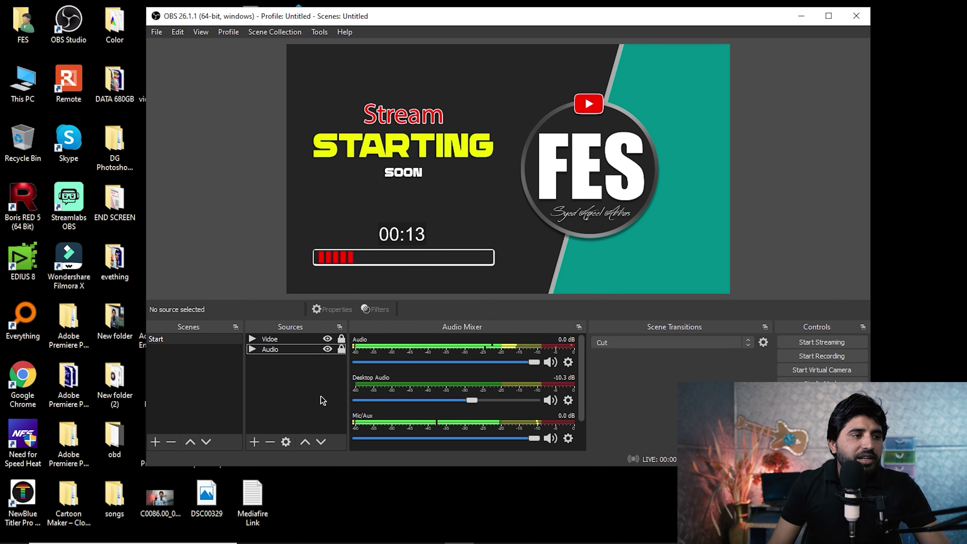
Step: Add a new scene named Display C
click(203, 388)
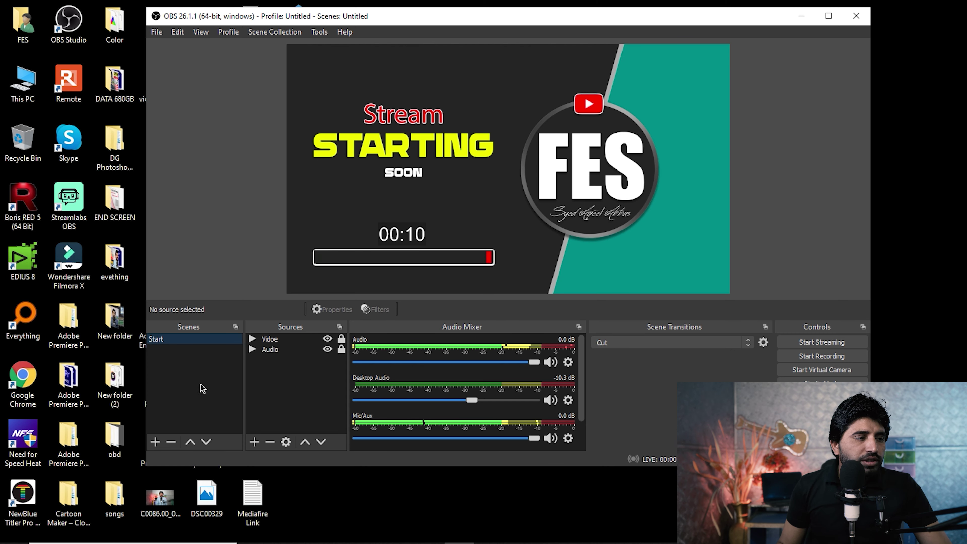
click(155, 442)
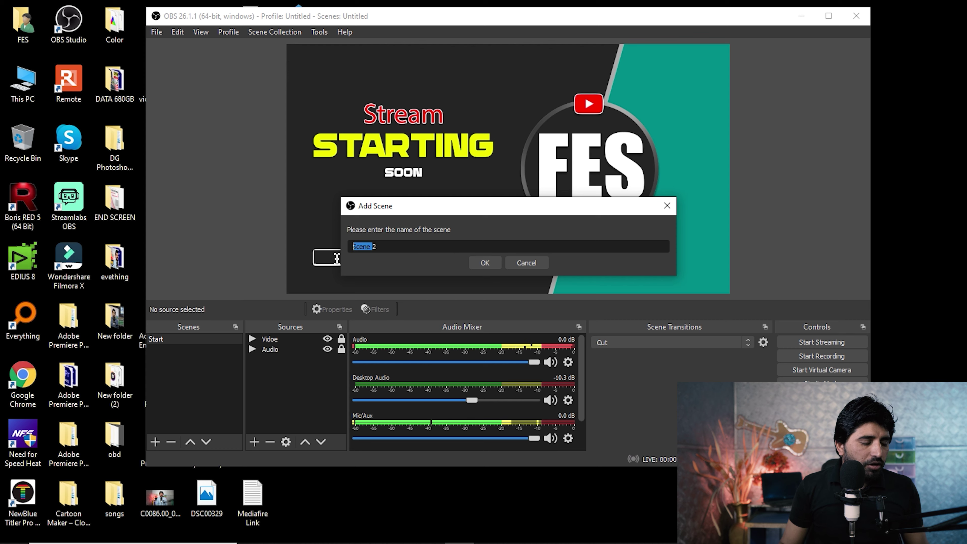
key(BackSpace)
text(Dis)
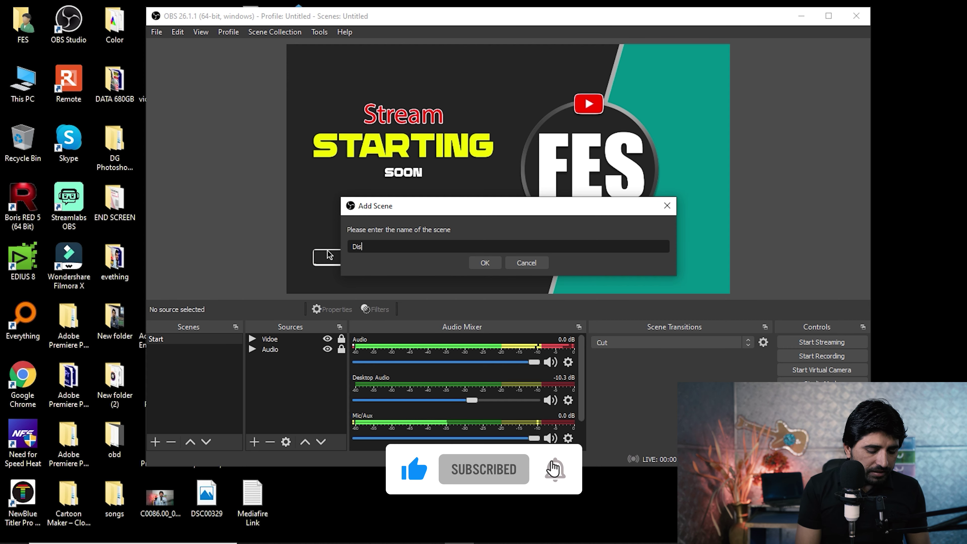
text(play C)
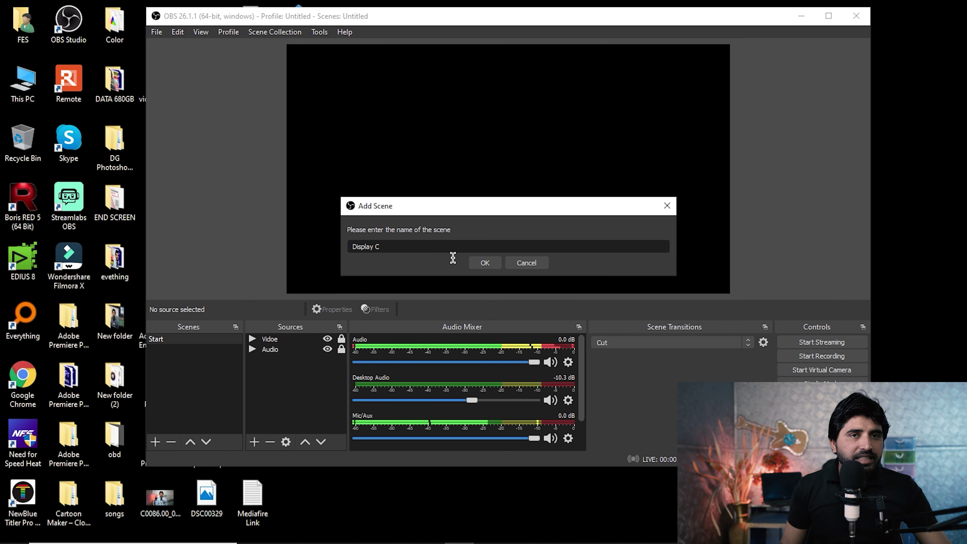
click(480, 266)
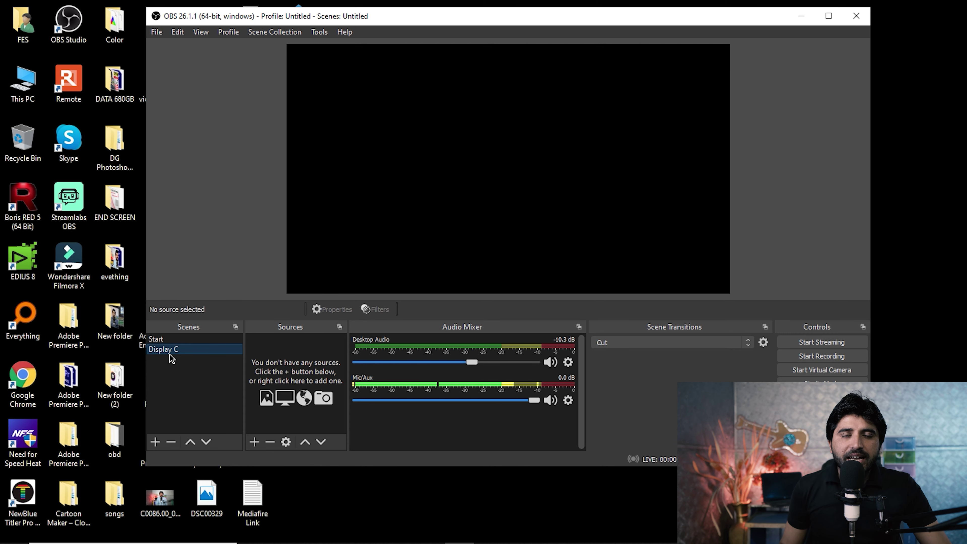
Step: Create a new Display Capture source in the Display C scene, keeping the name Display Capture
click(256, 443)
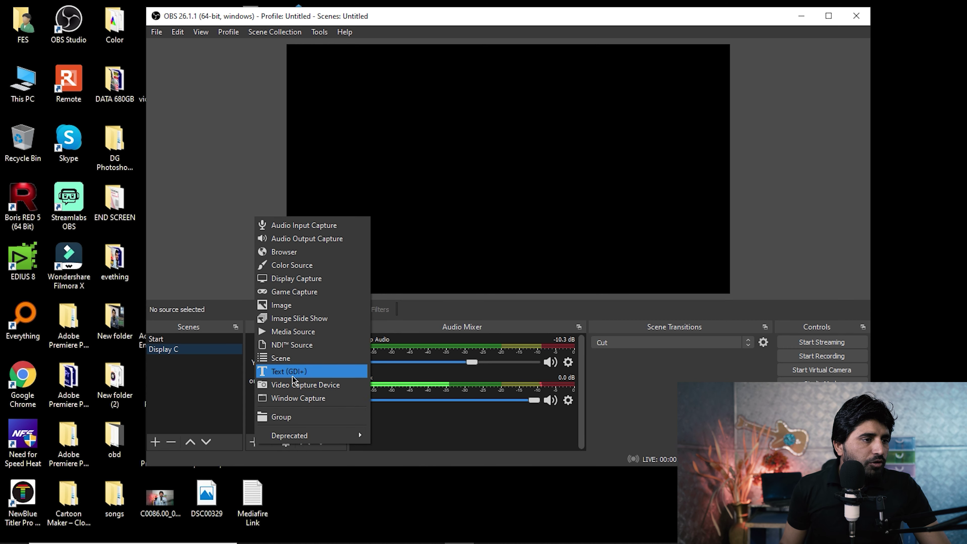
click(304, 280)
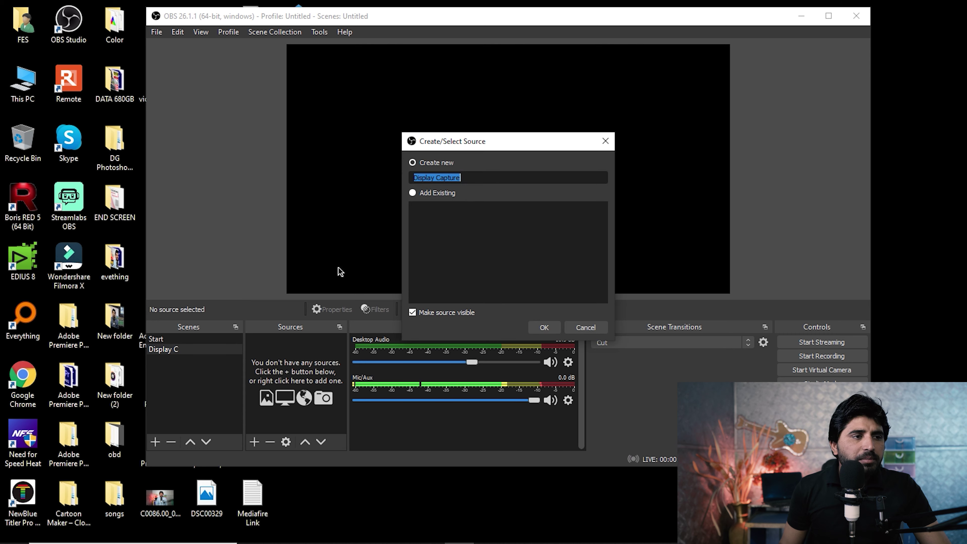
click(545, 327)
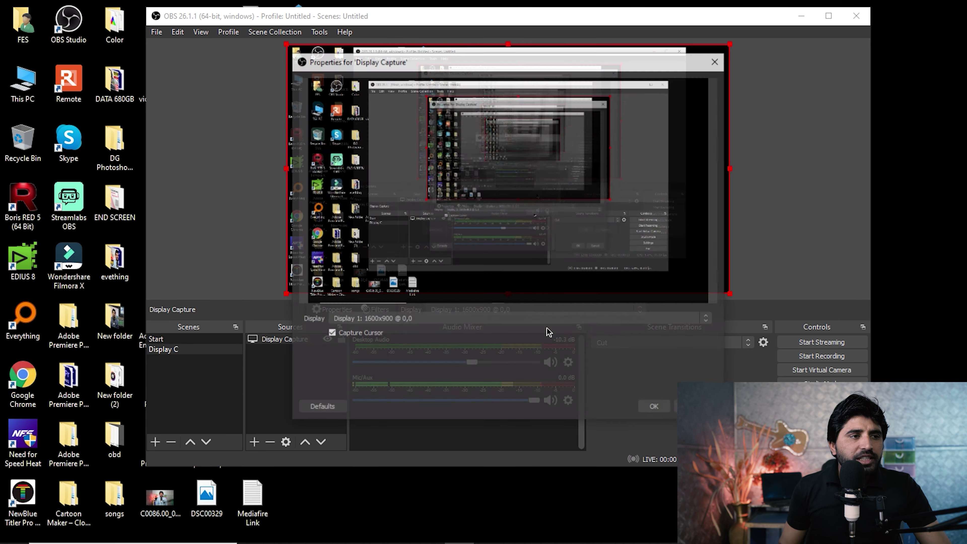
Step: Set the Display Capture source to Display 2: 1600x900 @ 1600,0 and accept its properties
drag(483, 60, 575, 60)
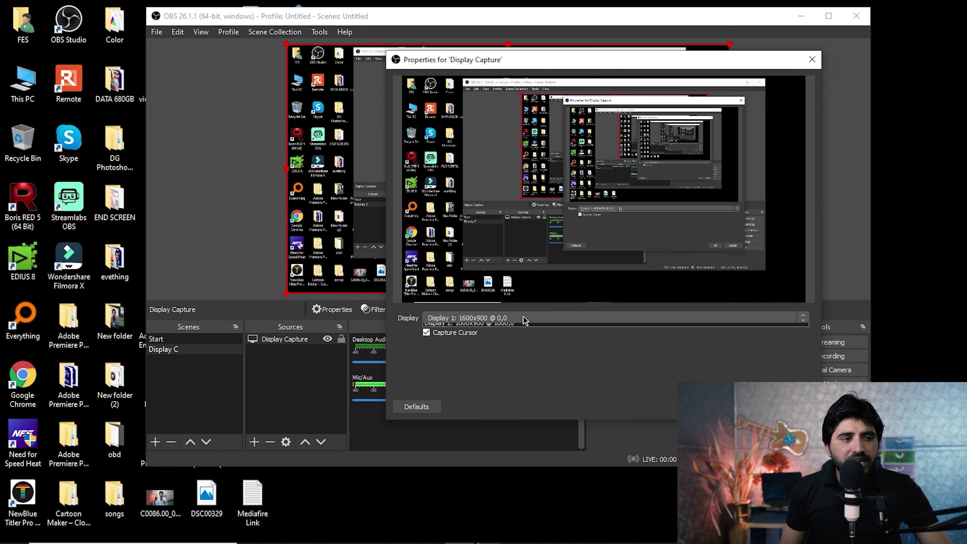
click(522, 319)
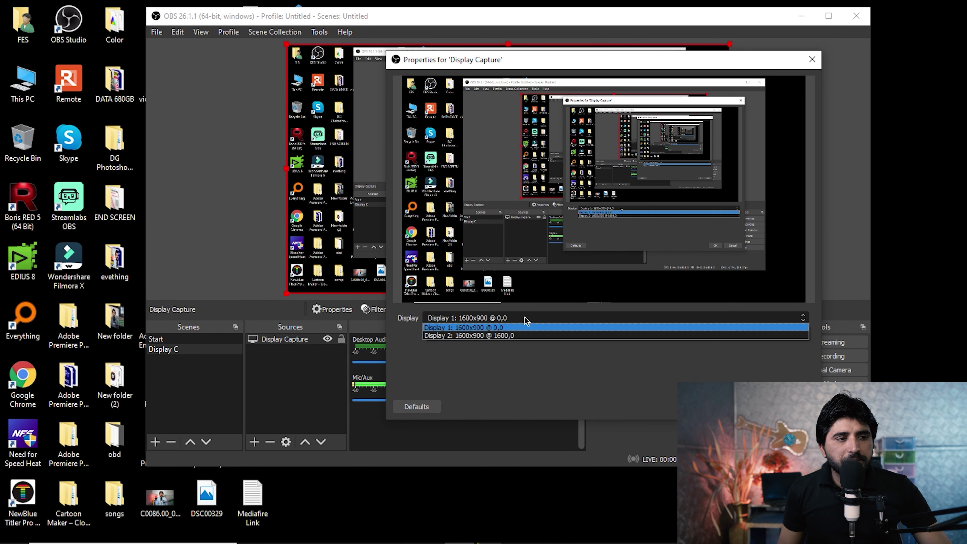
click(459, 336)
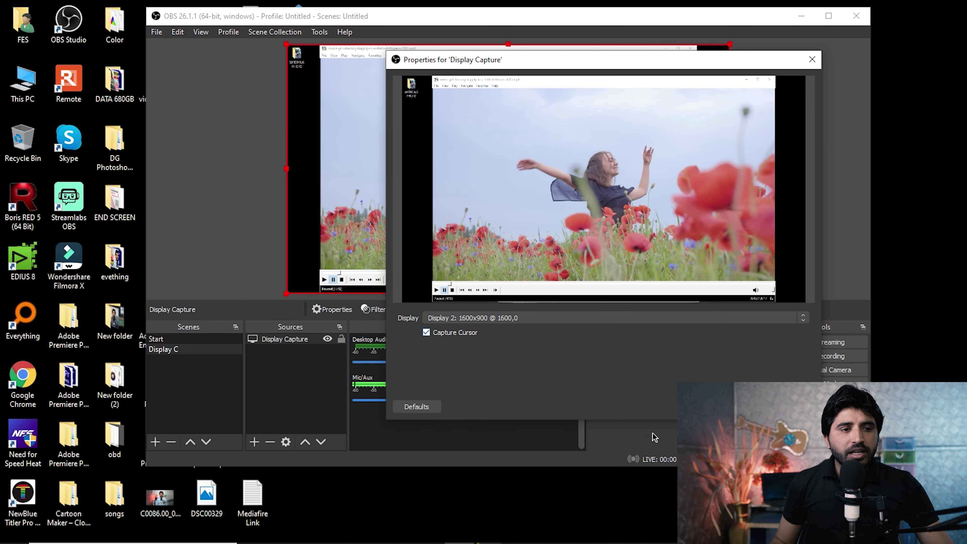
key(Return)
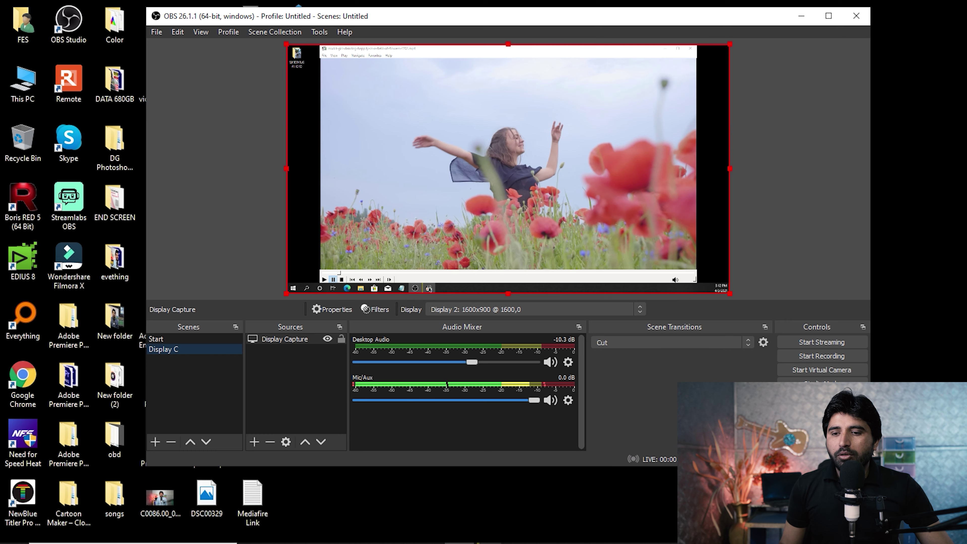
Step: Browse to the Video folder inside Downloads on the second display to check the live screen capture
click(360, 288)
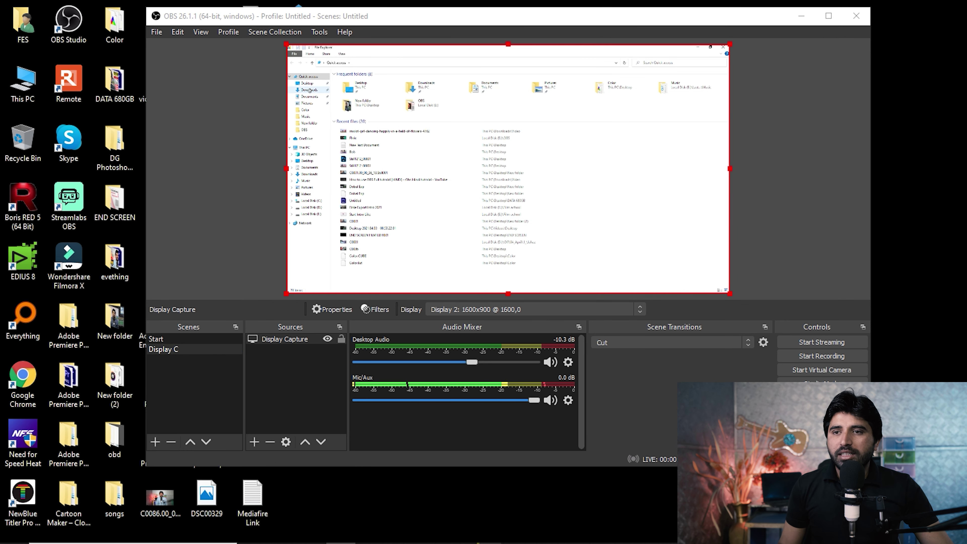
double_click(371, 116)
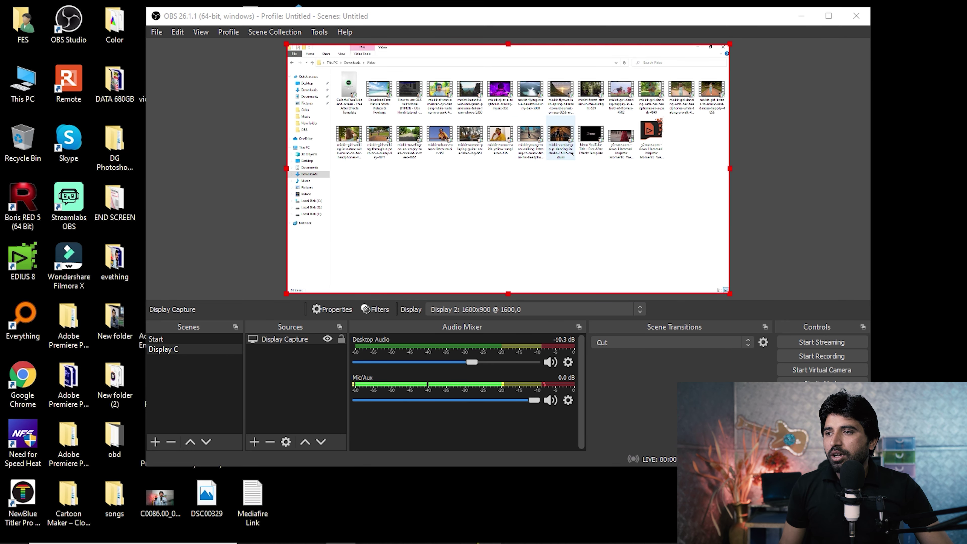
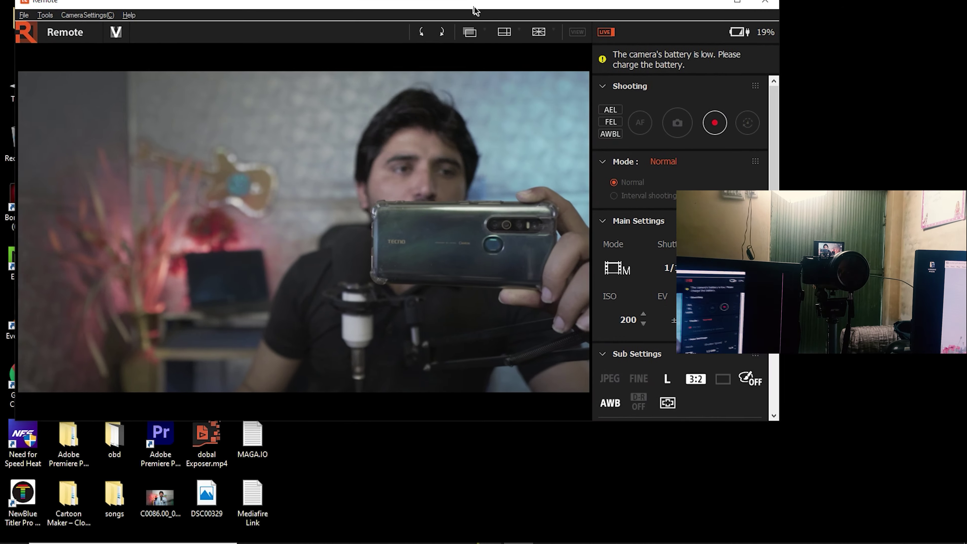
Step: Move the camera's Remote window onto the second display and switch back to OBS Studio
drag(475, 7, 535, 27)
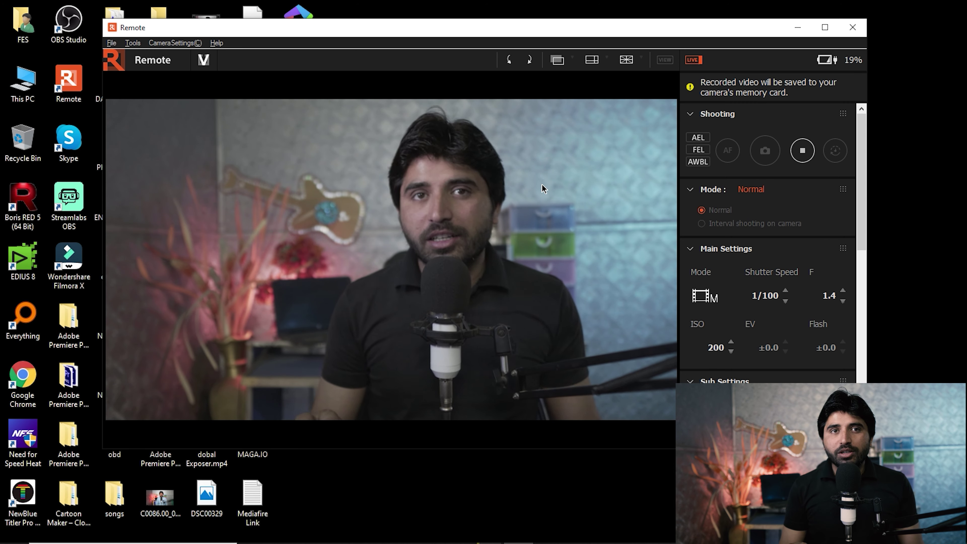
drag(474, 32, 966, 114)
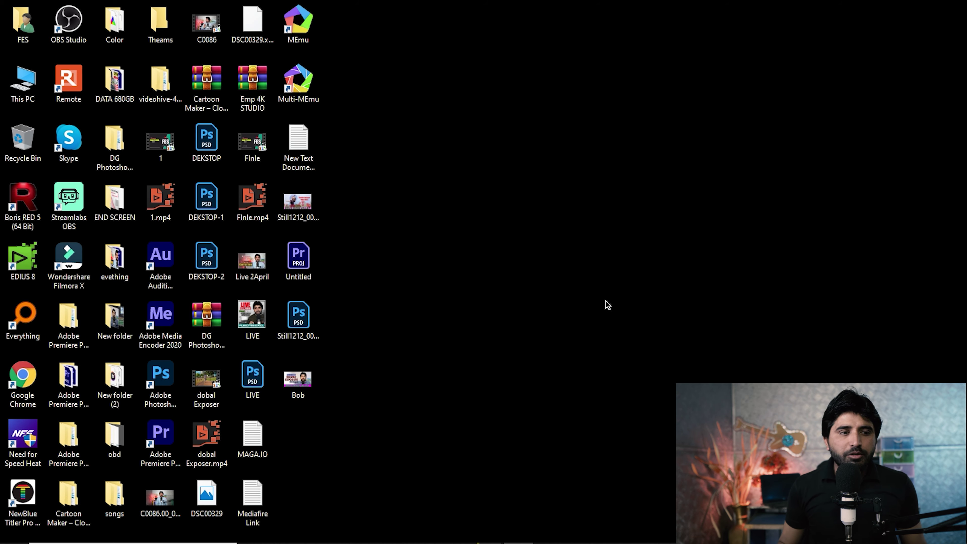
click(459, 532)
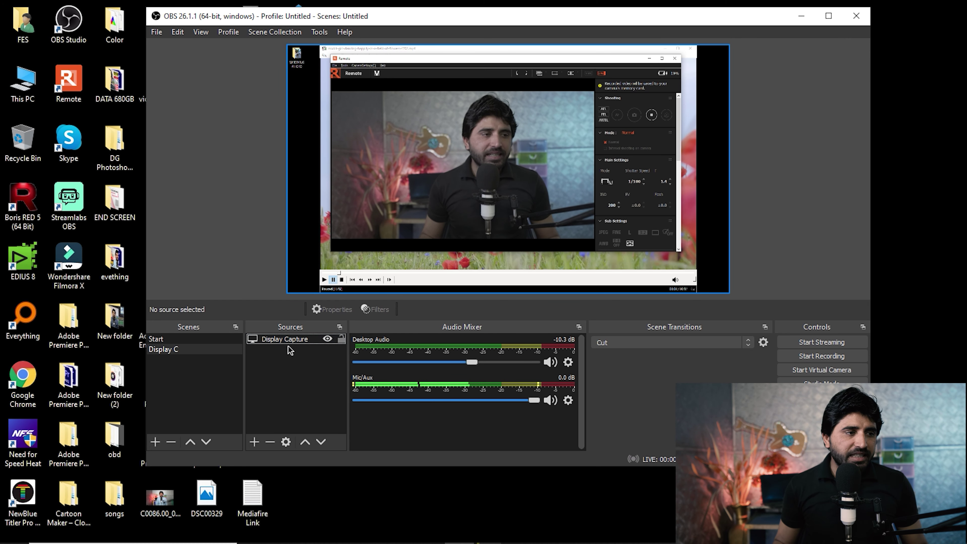
Step: Create a new Game Capture source named Camera in the Display C scene
click(254, 442)
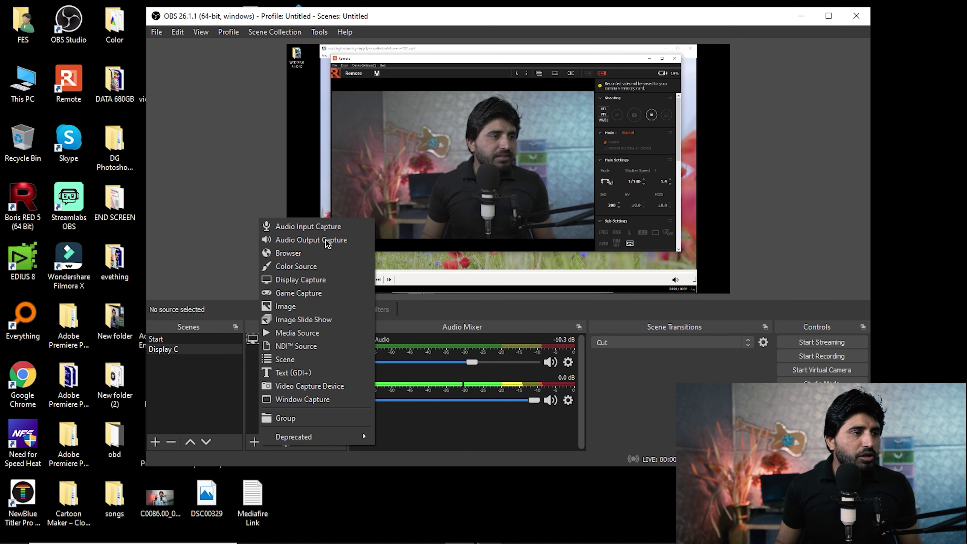
click(320, 296)
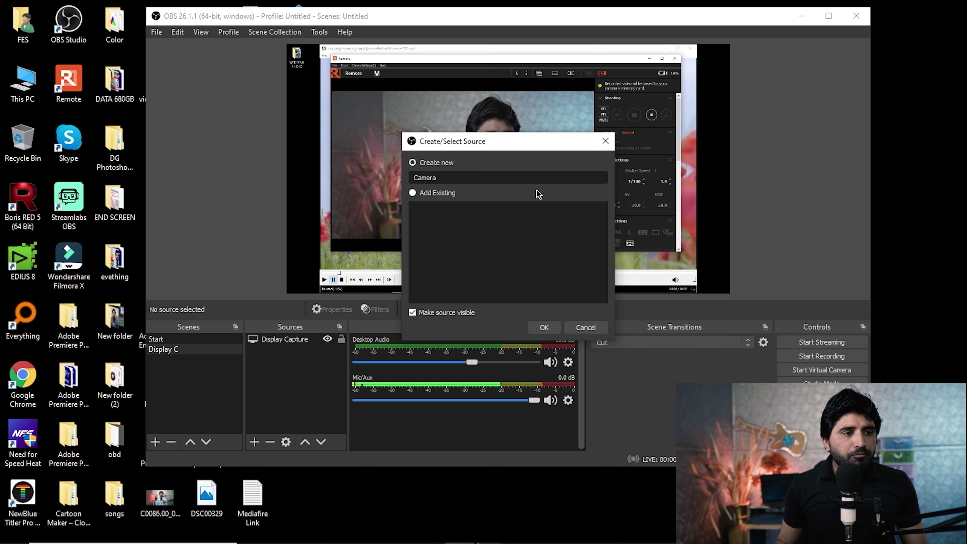
click(543, 328)
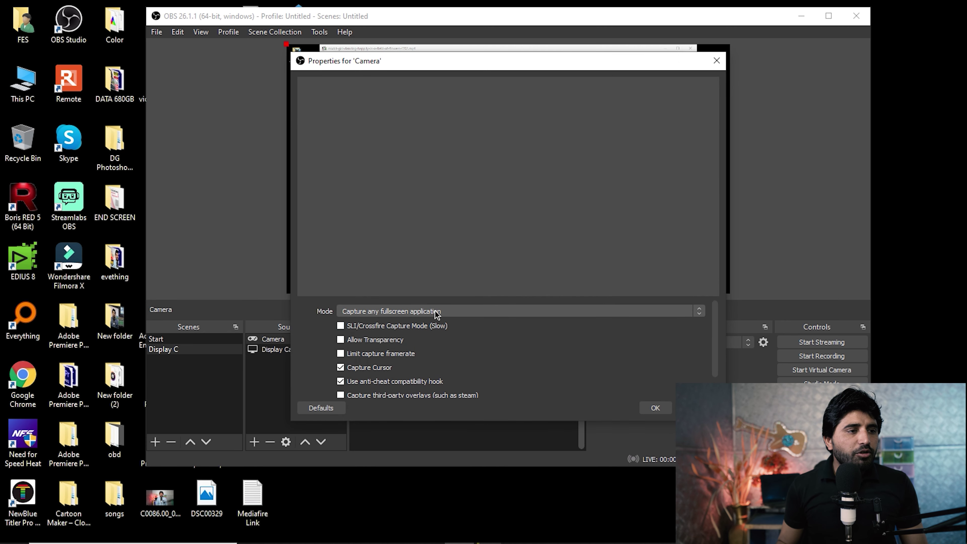
Step: Set the Camera source to Capture specific window with [Remote.exe]: Remote as its window and accept its properties
click(435, 312)
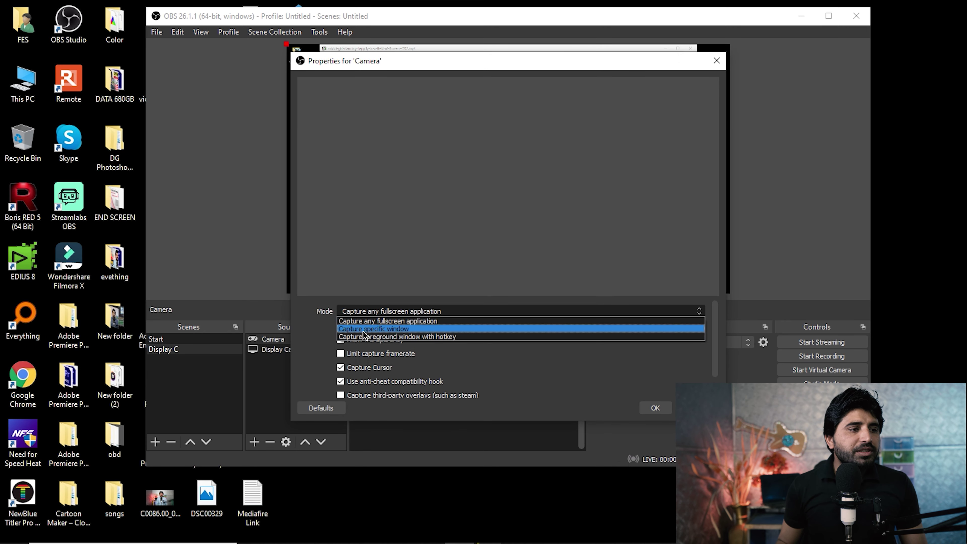
click(381, 330)
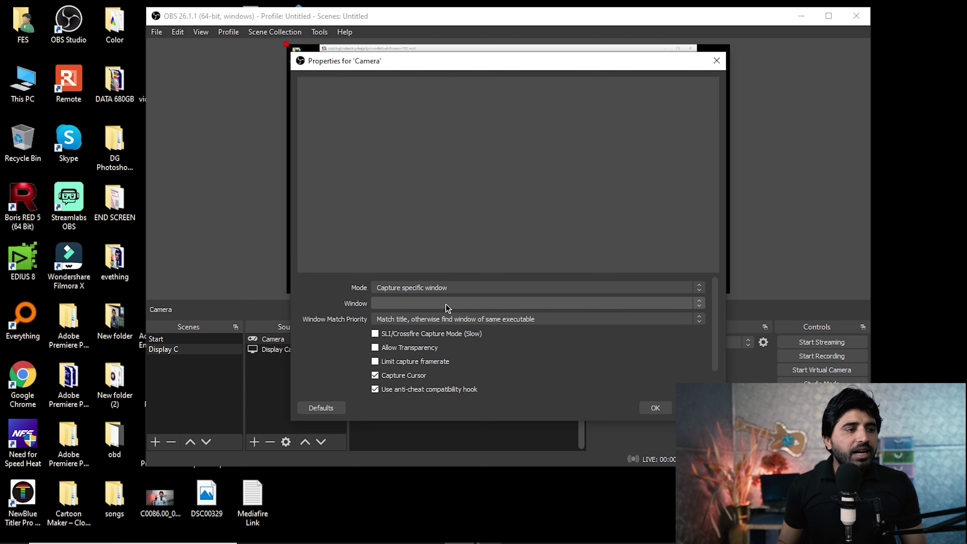
click(433, 310)
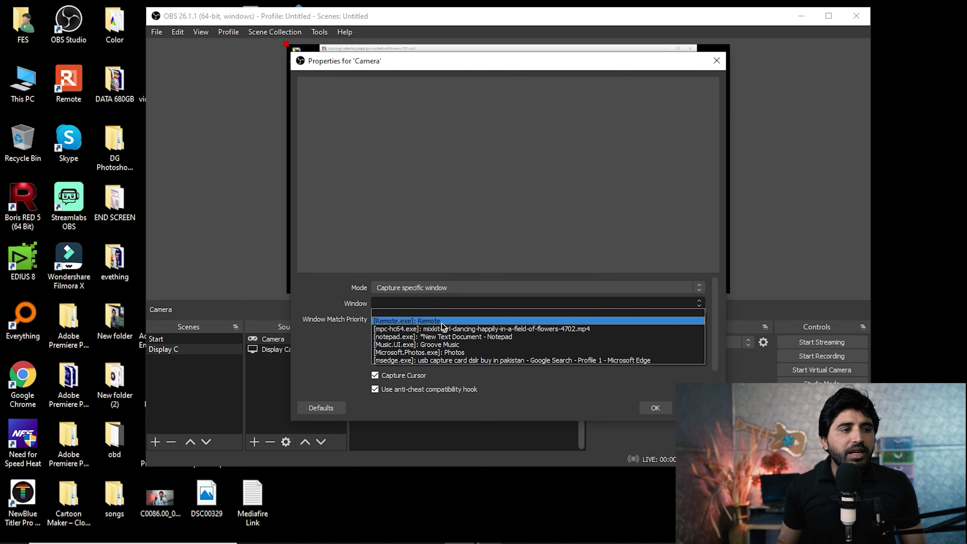
click(427, 321)
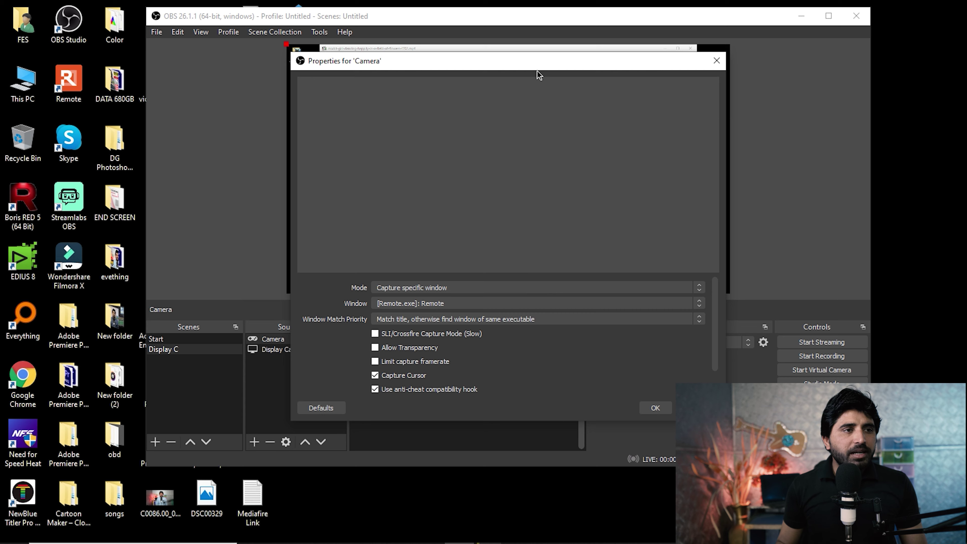
drag(539, 67, 656, 73)
click(779, 413)
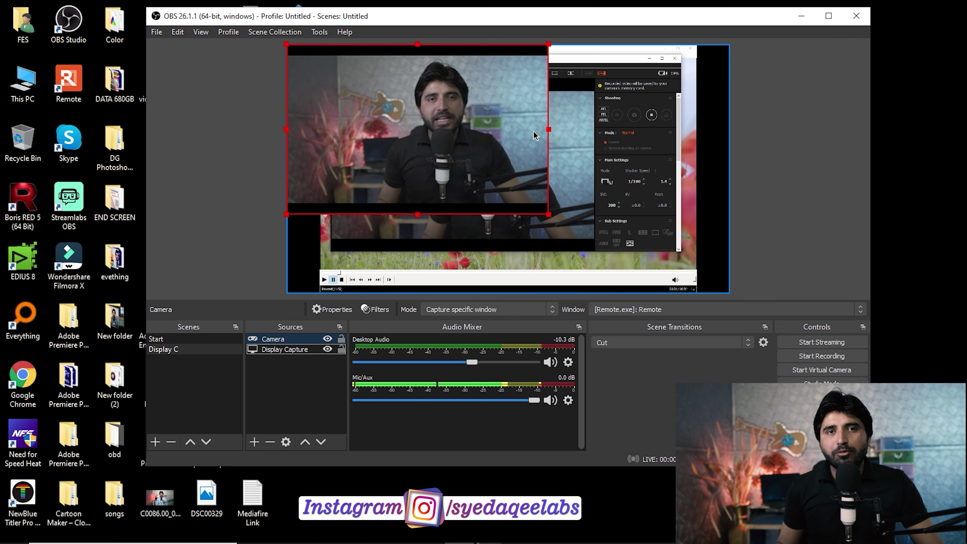
Step: Try stretching the Camera source to fill the canvas, and reset its transform
click(462, 125)
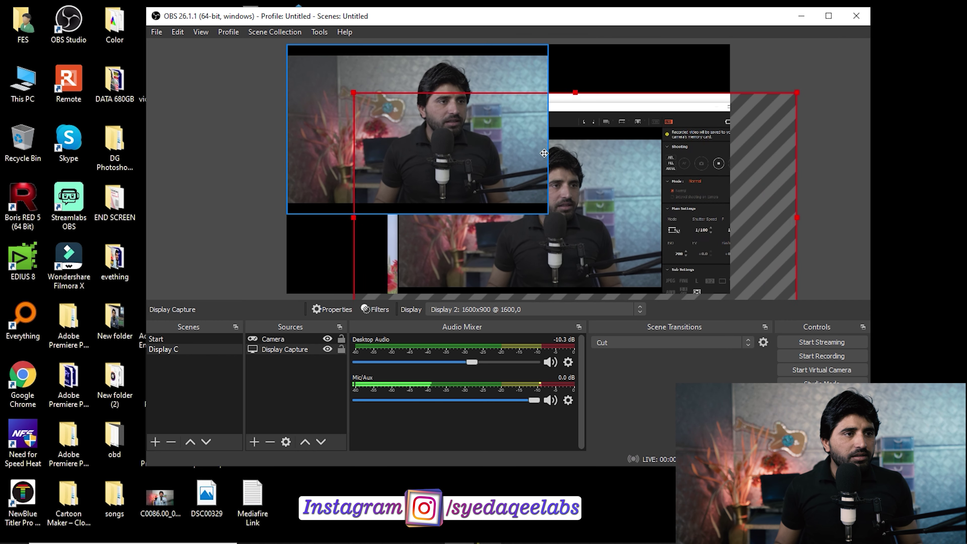
click(429, 171)
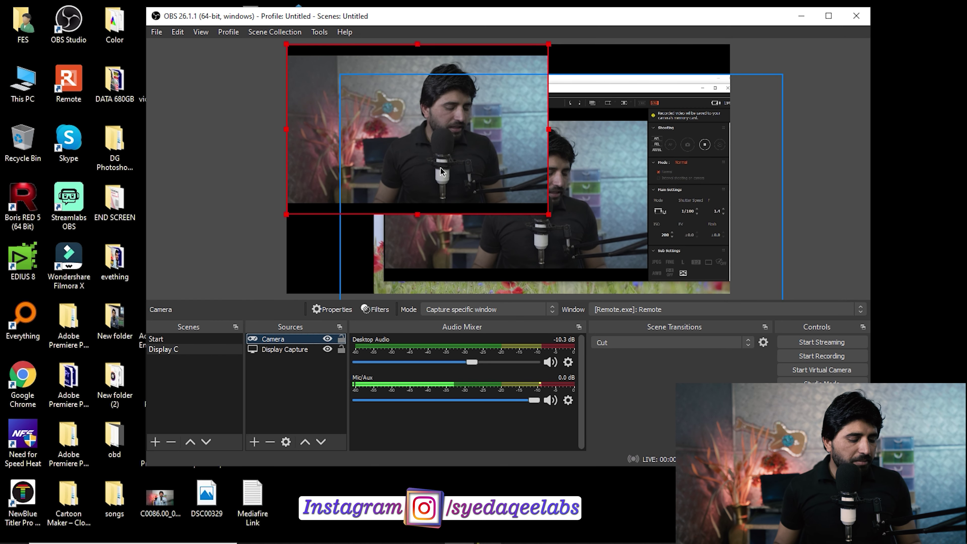
key(ctrl+s)
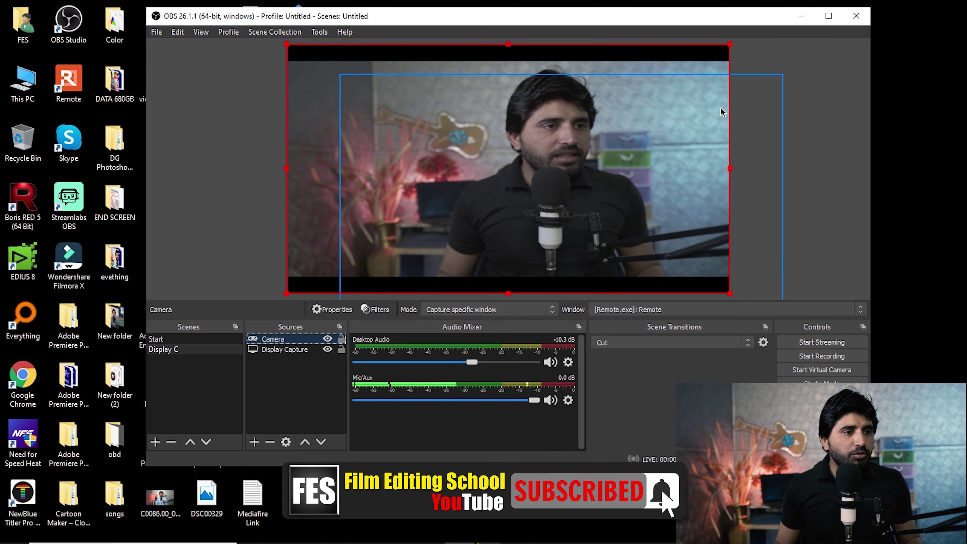
right_click(449, 92)
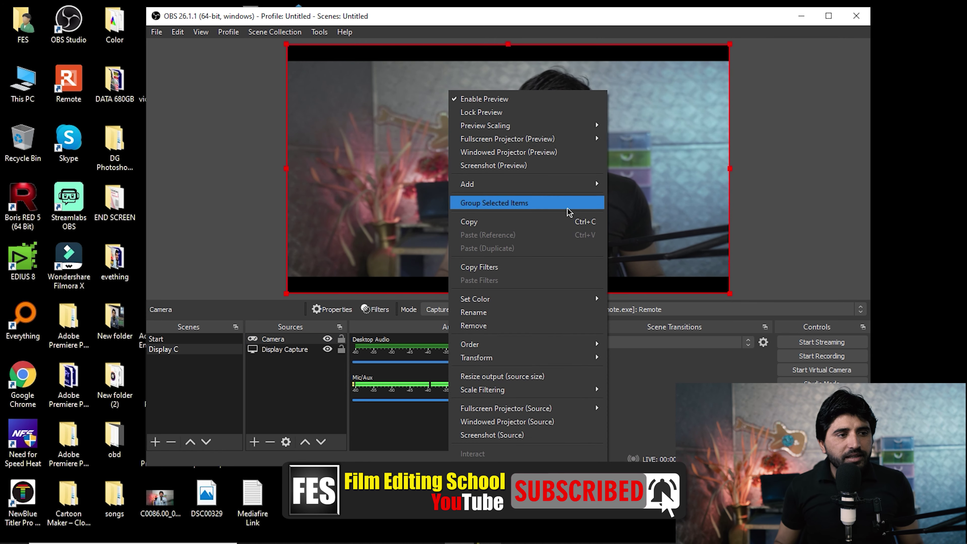
mouse_move(556, 360)
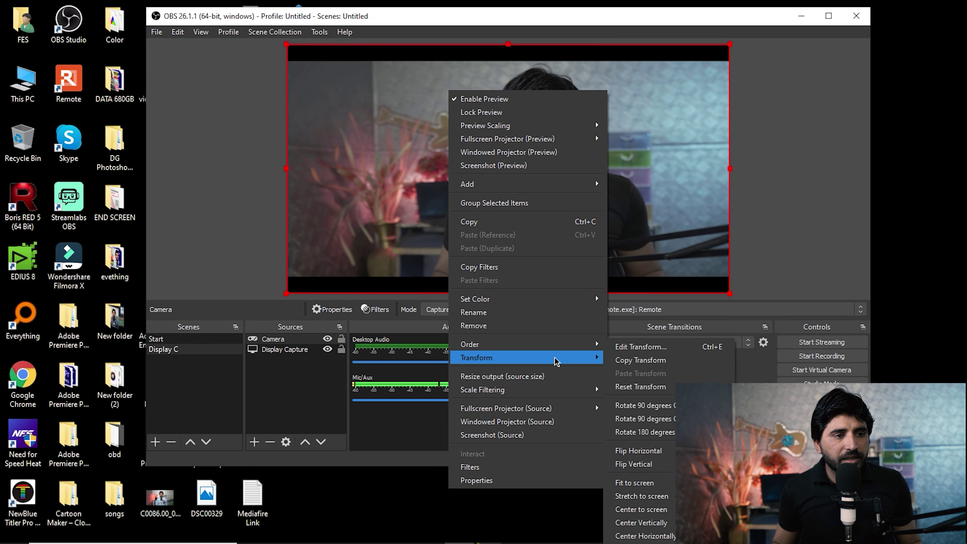
click(641, 387)
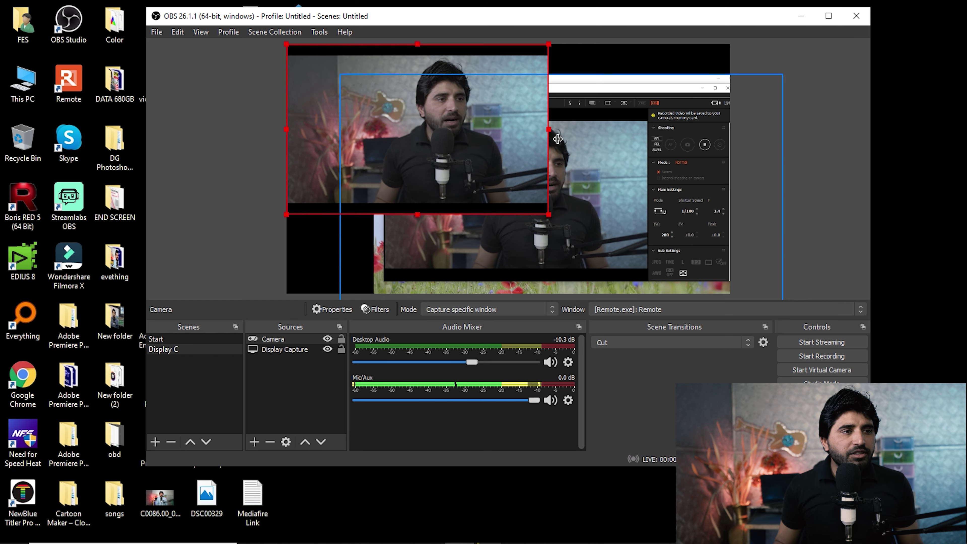
Step: Move the Display Capture source back into line with the canvas and lock it
drag(558, 139, 520, 122)
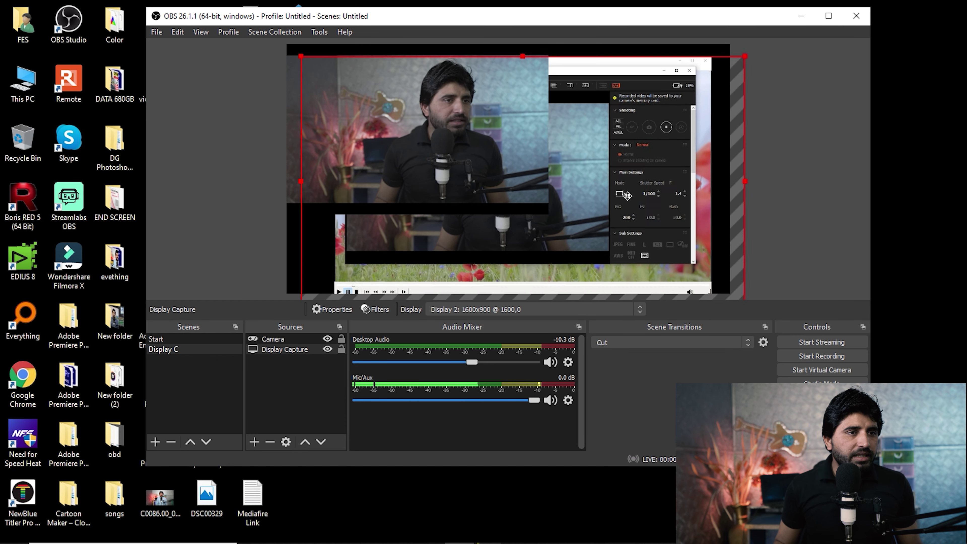
drag(629, 196, 614, 177)
click(358, 355)
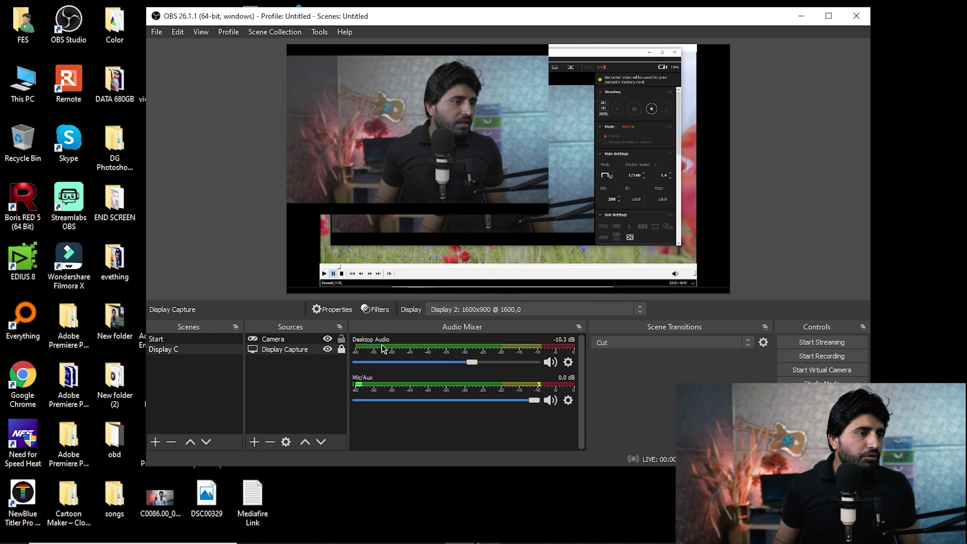
Step: Enlarge the Camera source slightly beyond the canvas and centre it so its black bars fall outside the frame
click(546, 127)
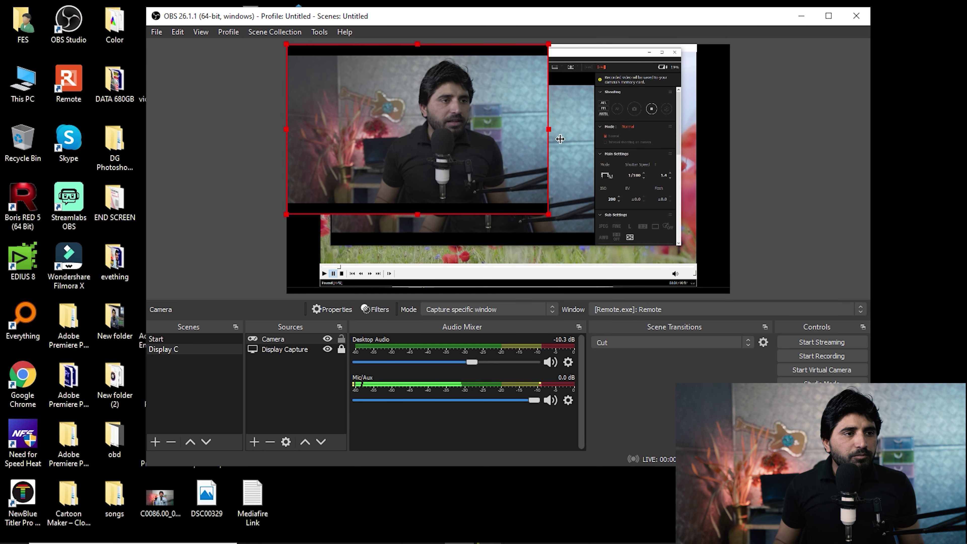
drag(548, 129, 756, 197)
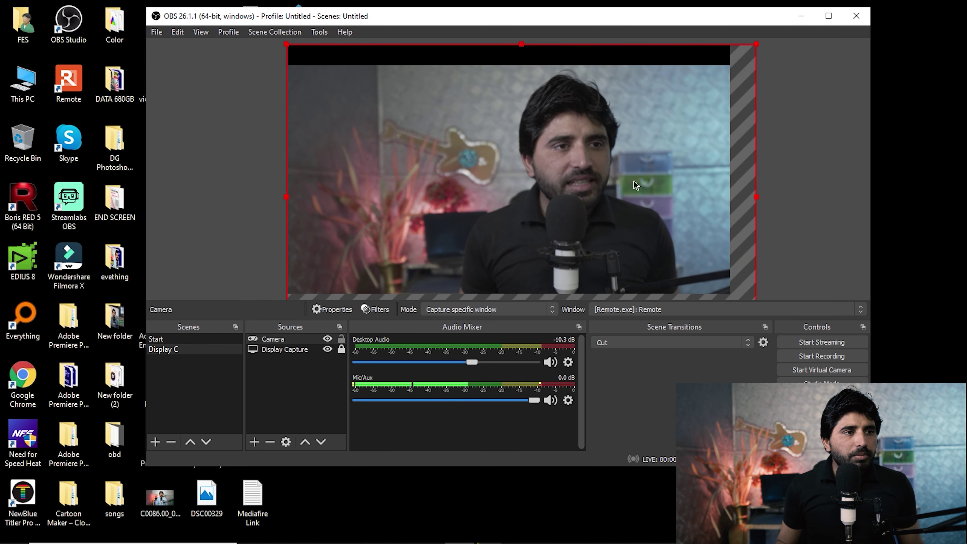
drag(656, 177, 618, 167)
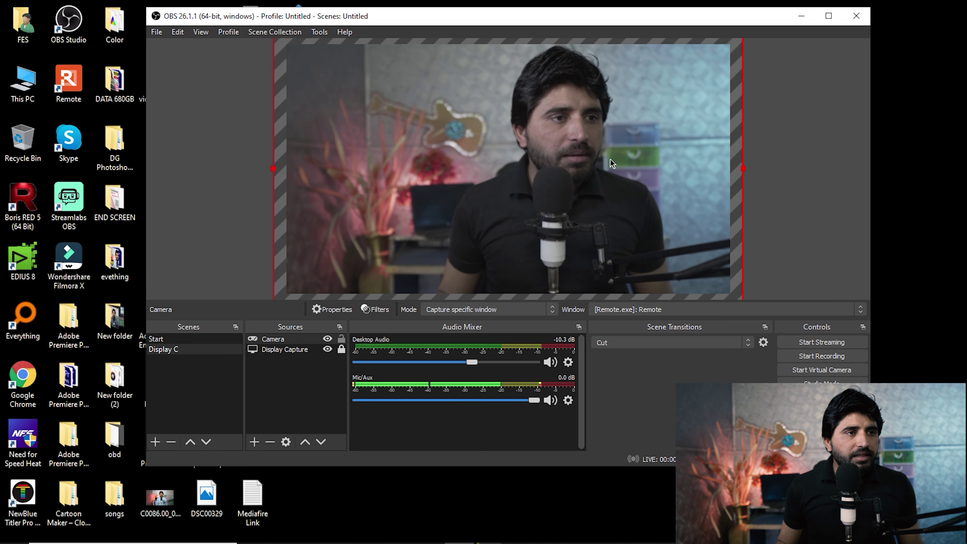
click(773, 177)
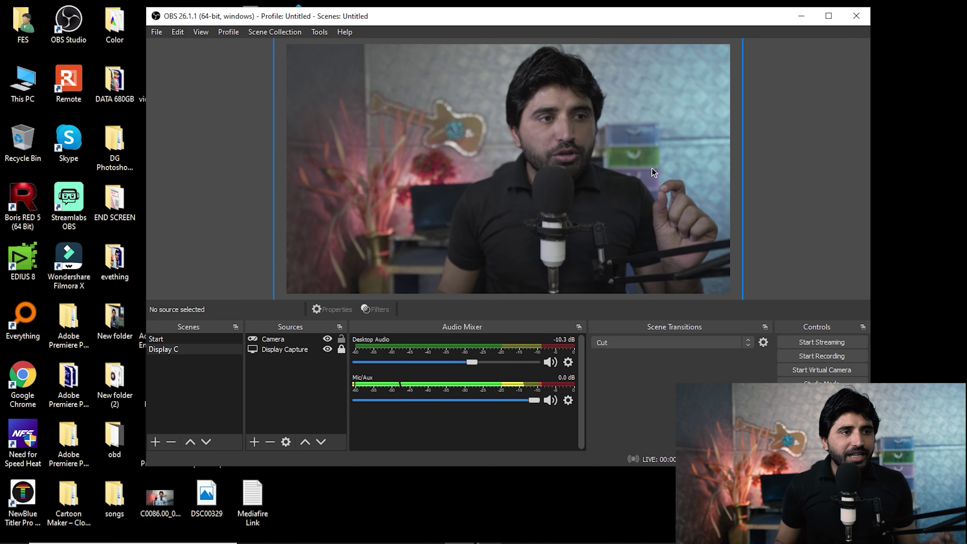
Step: Shrink the Camera source within the canvas and crop all four of its sides, removing the black bars
click(720, 183)
drag(739, 176, 594, 197)
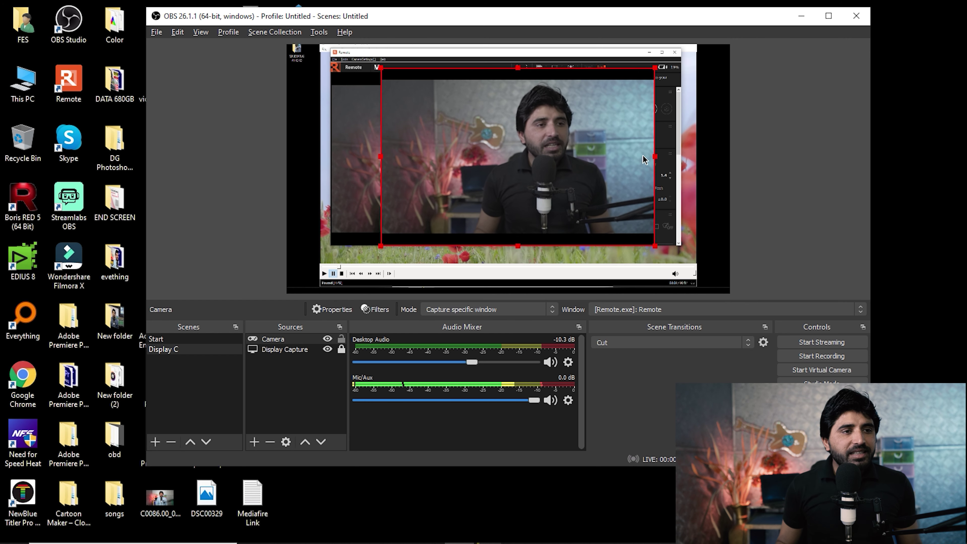
drag(664, 165, 645, 184)
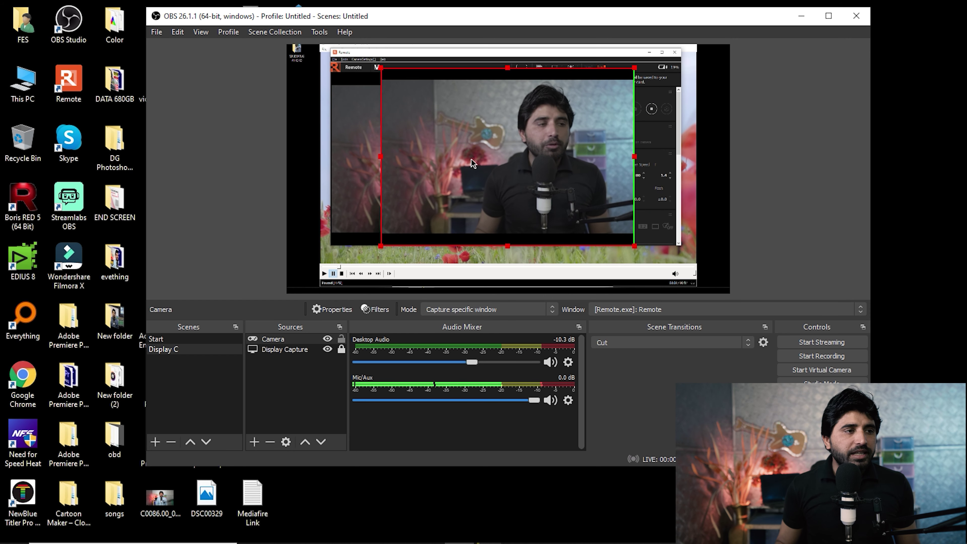
drag(393, 165, 438, 170)
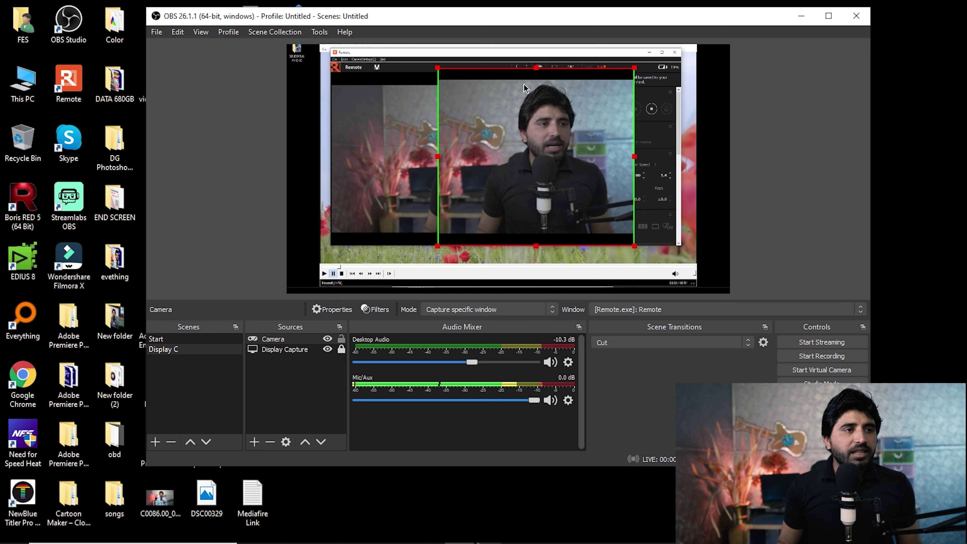
drag(543, 78, 545, 90)
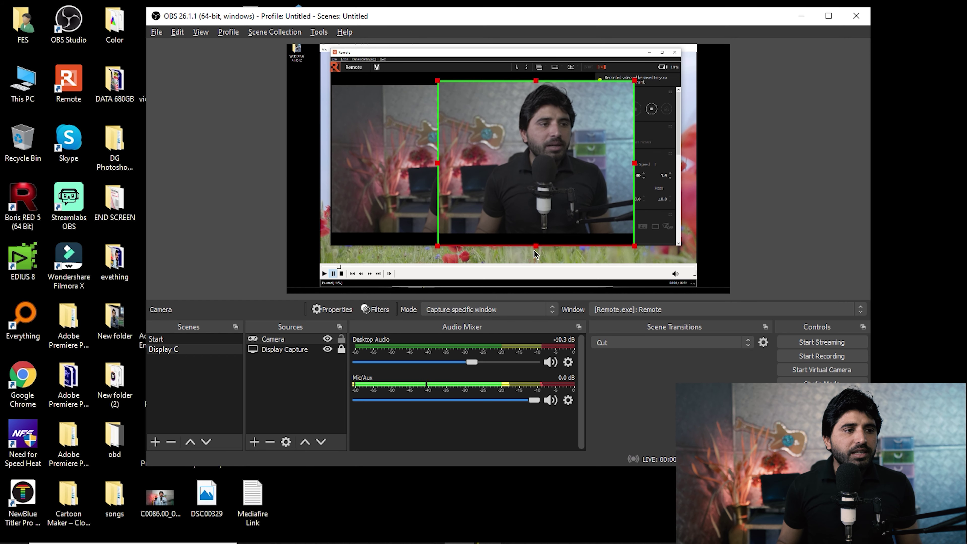
drag(543, 255, 541, 231)
Step: Scale the cropped Camera source down into the canvas's lower-right corner and check switching to the Start scene and back to Display C
drag(635, 229, 575, 185)
drag(520, 138, 670, 248)
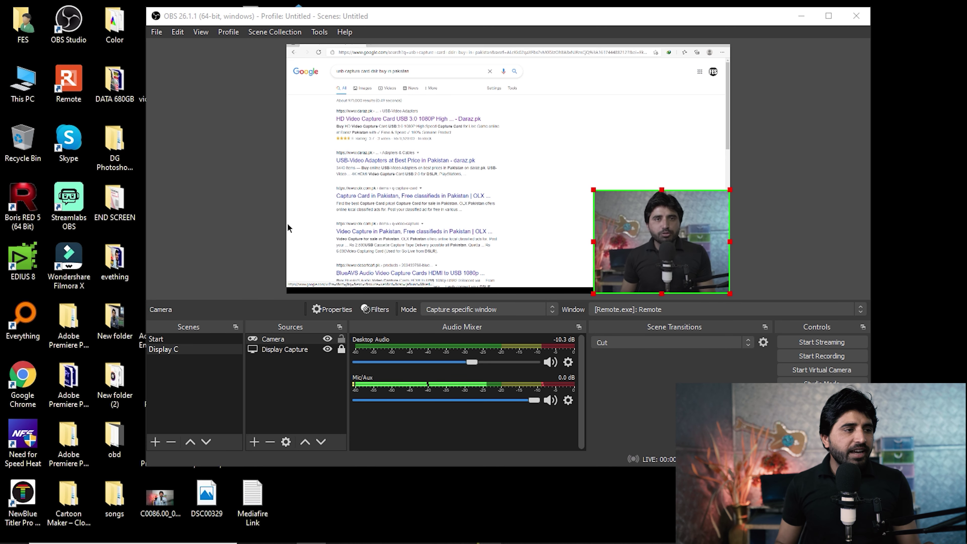
click(168, 339)
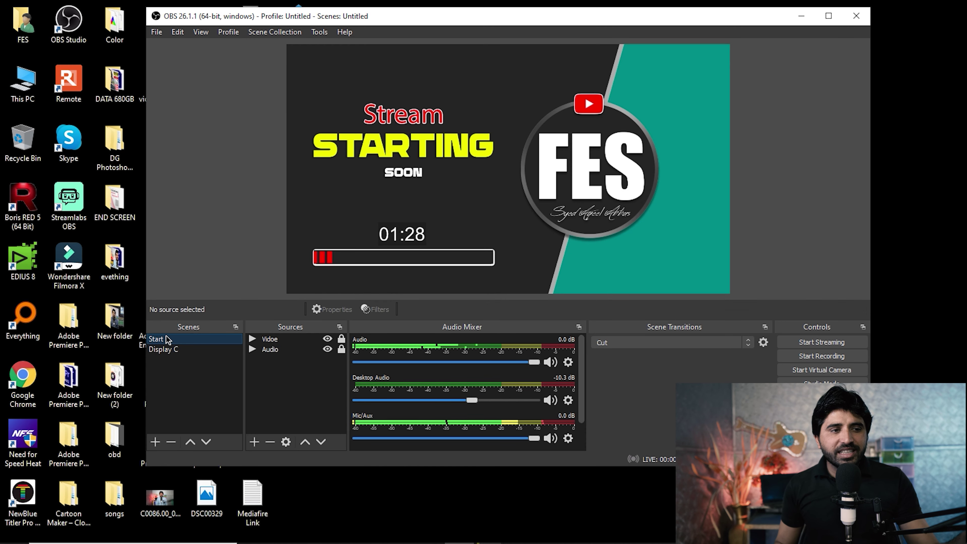
click(169, 355)
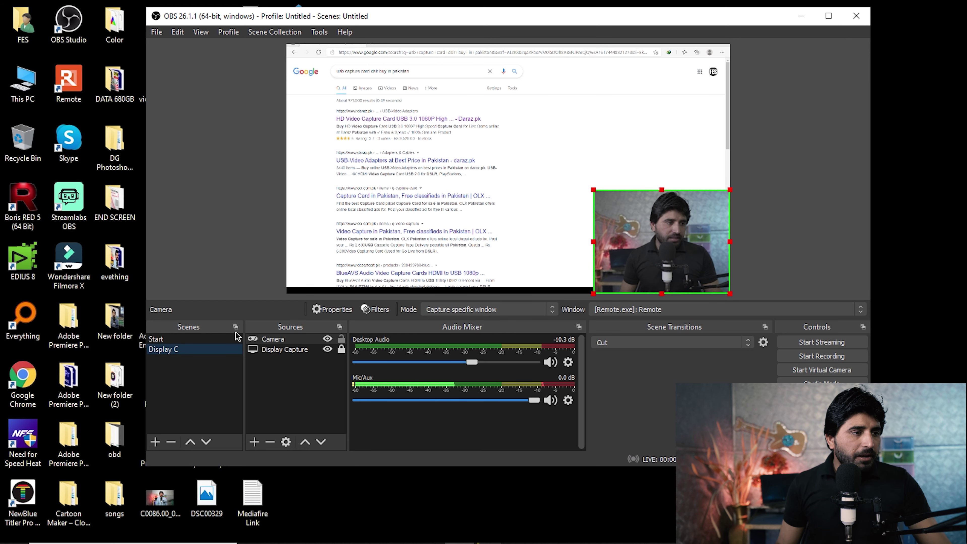
click(253, 443)
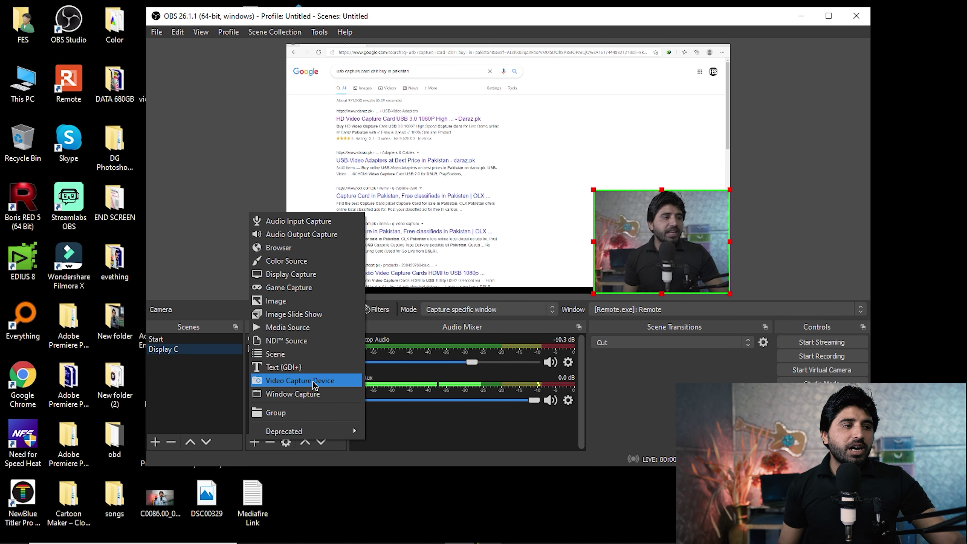
click(314, 382)
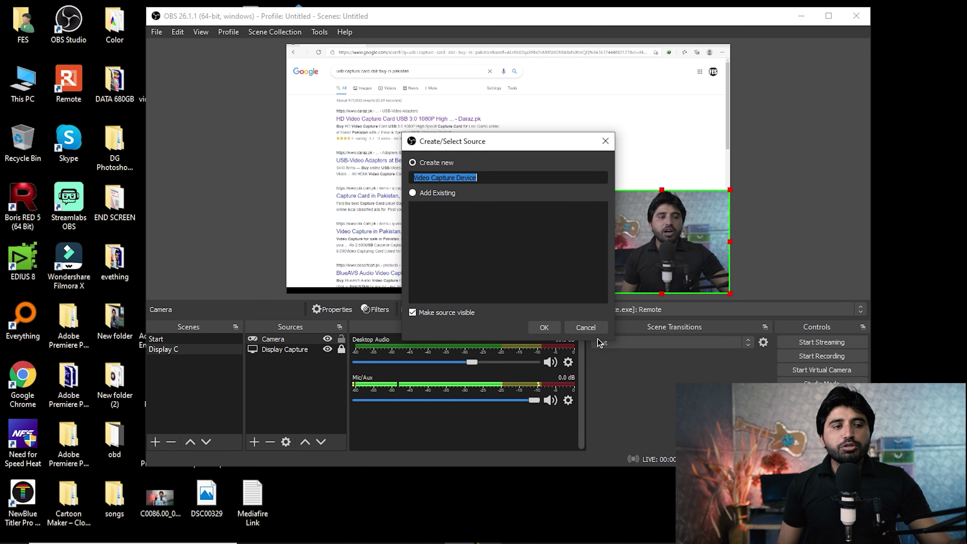
click(594, 329)
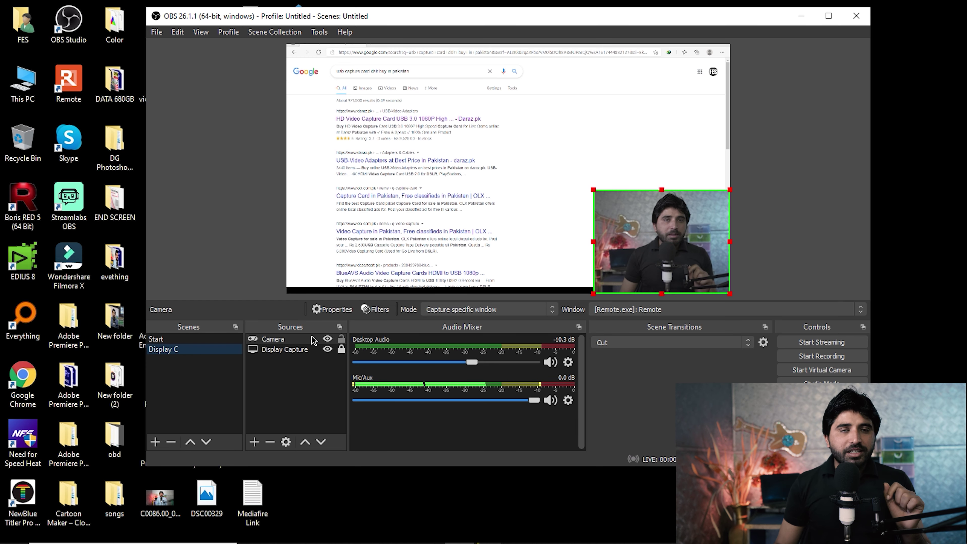
Step: Add a Swipe scene transition with direction Down, preview it and test it by switching from the Start scene to Display C
click(174, 343)
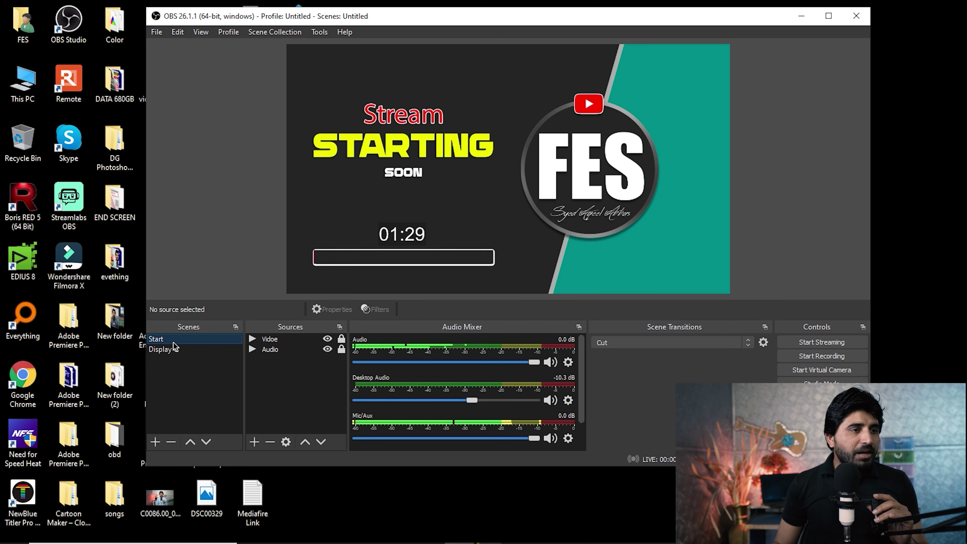
click(623, 343)
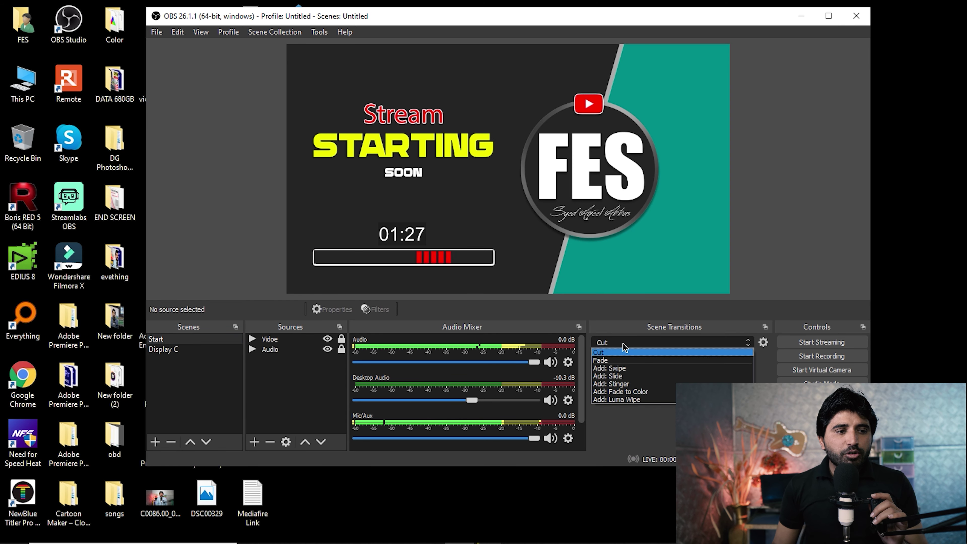
click(631, 369)
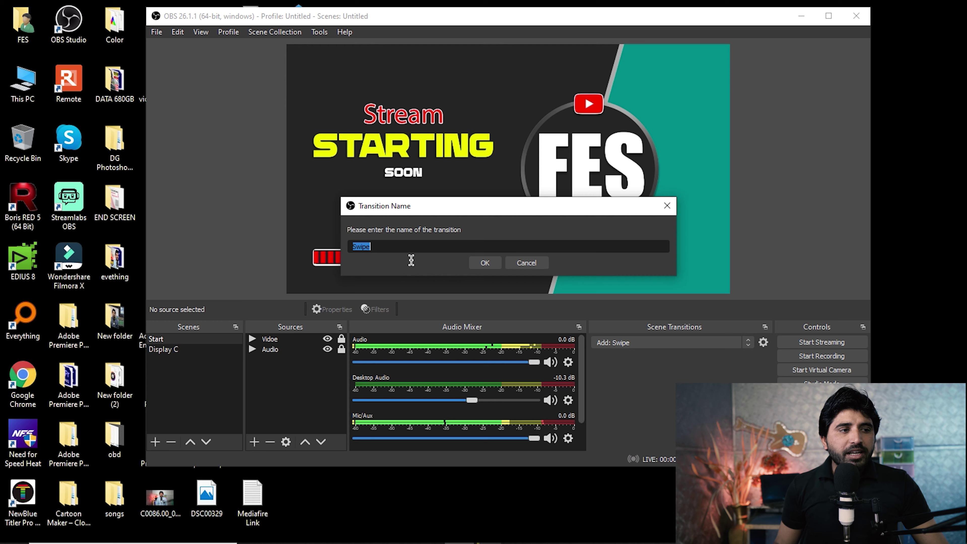
click(486, 263)
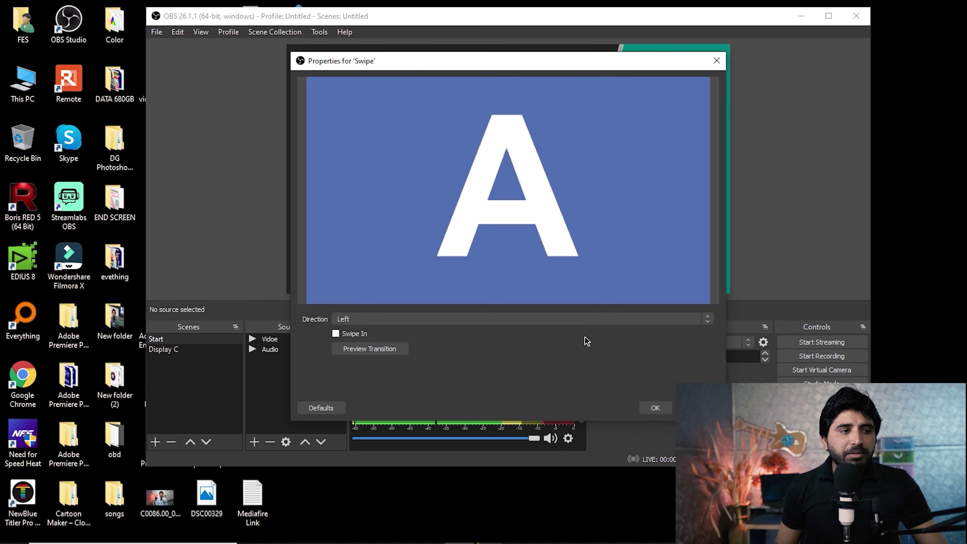
click(389, 320)
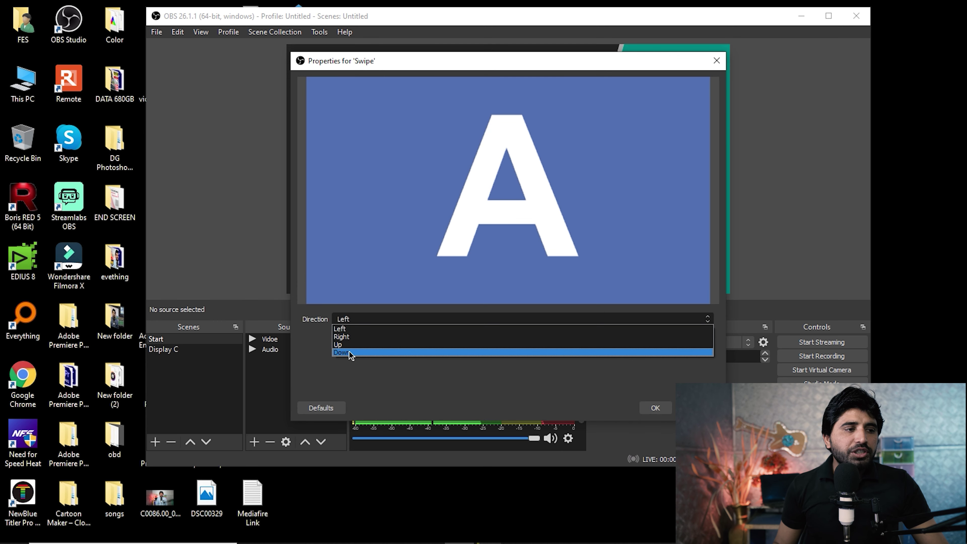
click(364, 352)
click(378, 349)
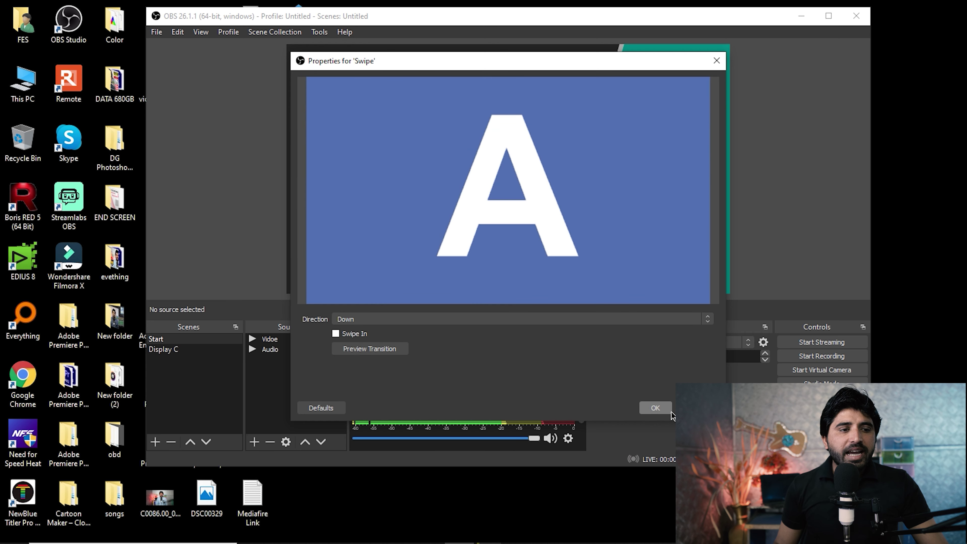
click(658, 407)
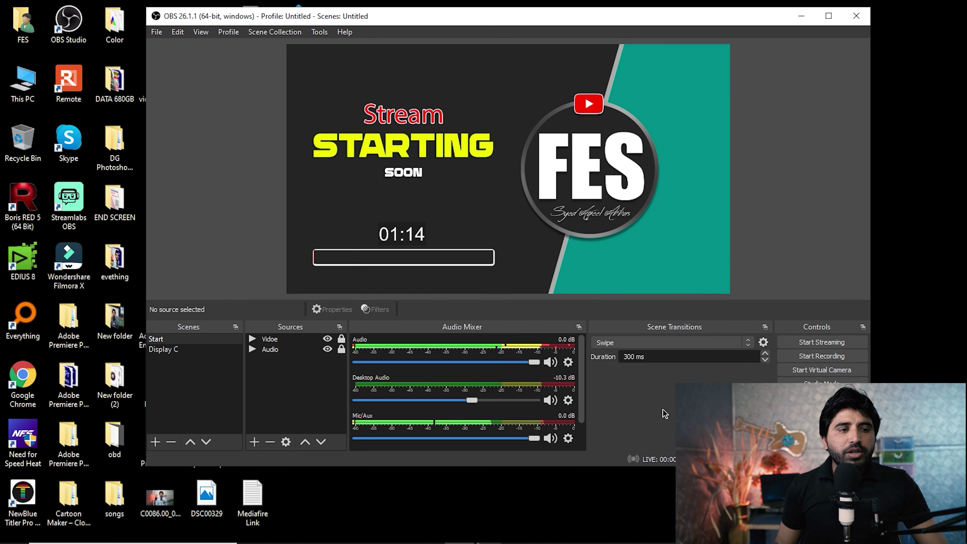
click(172, 355)
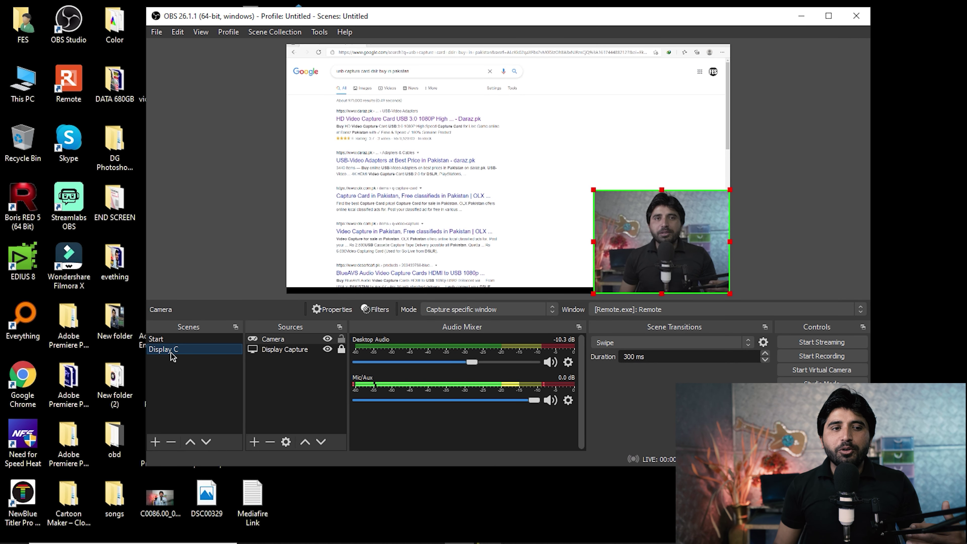
Step: Add a Slide scene transition with its direction set to Right
click(686, 344)
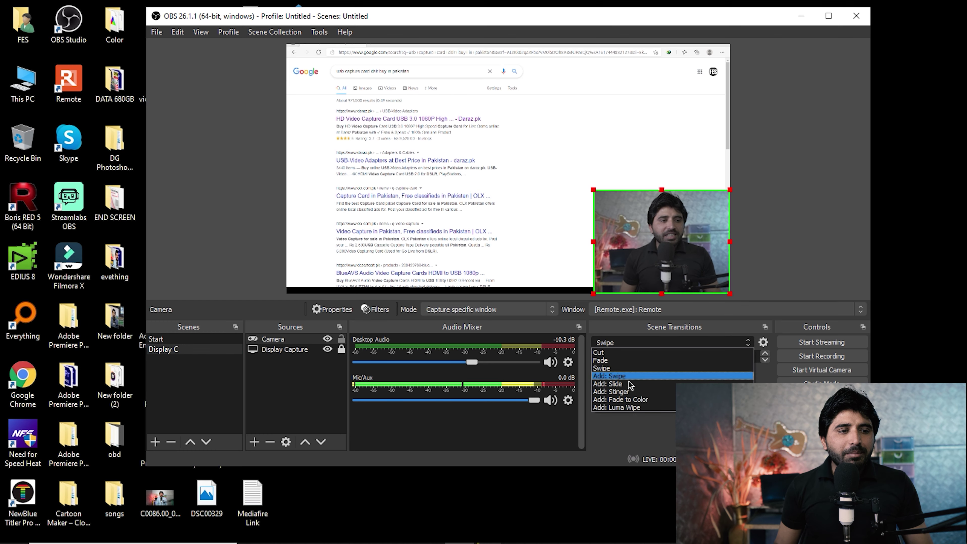
click(617, 384)
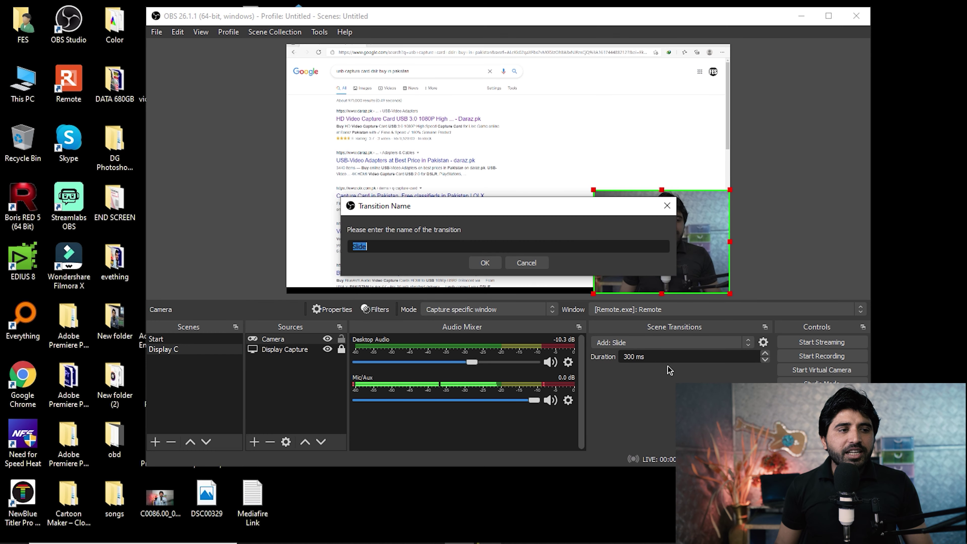
click(494, 266)
click(447, 319)
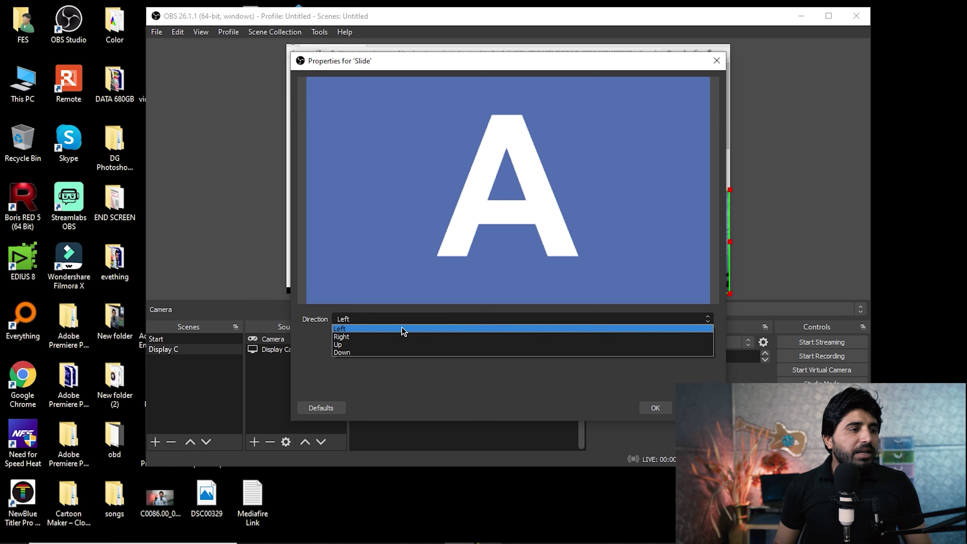
click(343, 337)
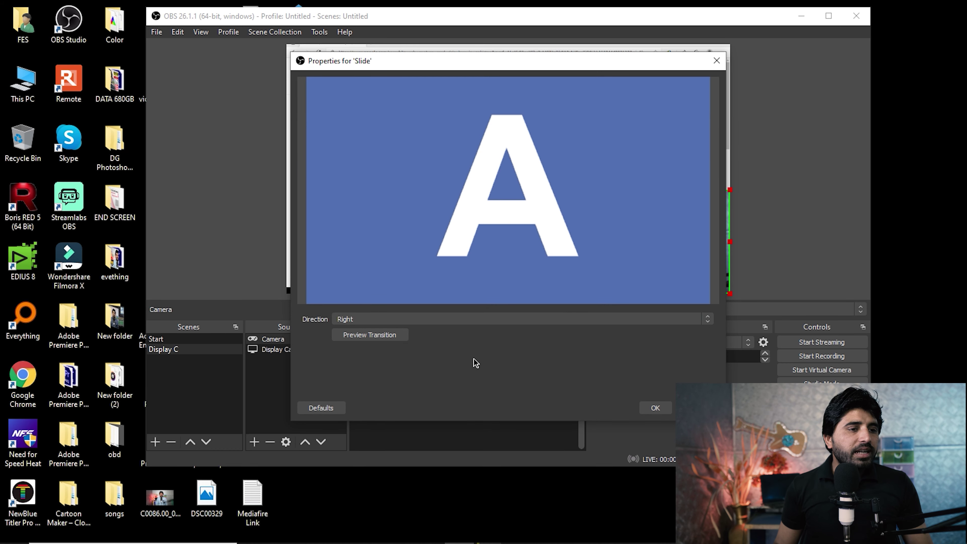
click(654, 412)
Step: Test the Slide transition by switching back and forth between the Start and Display C scenes
click(175, 342)
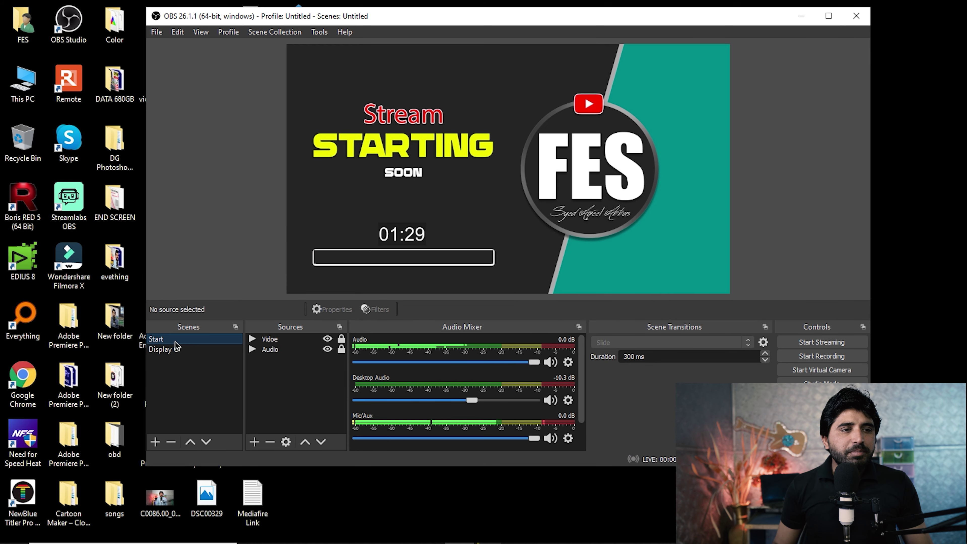
click(174, 351)
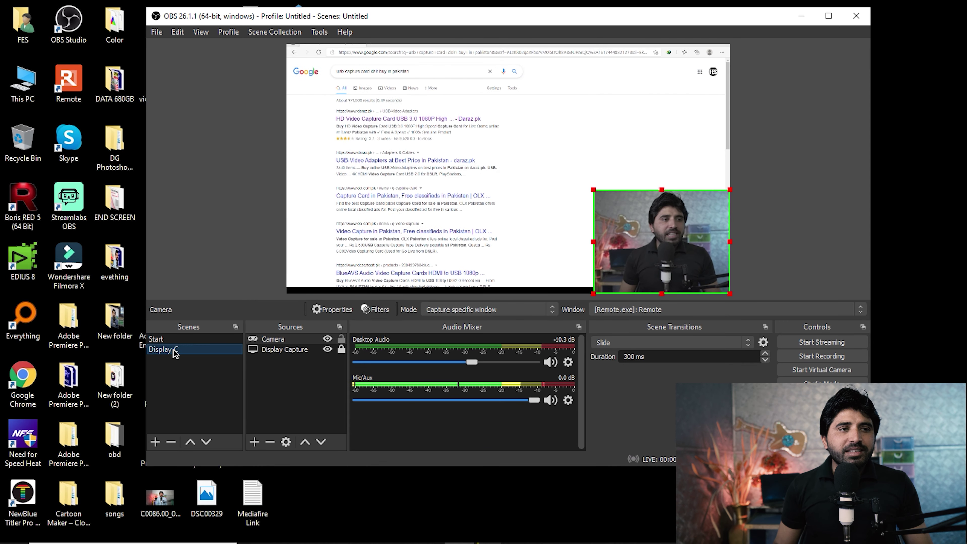
click(176, 342)
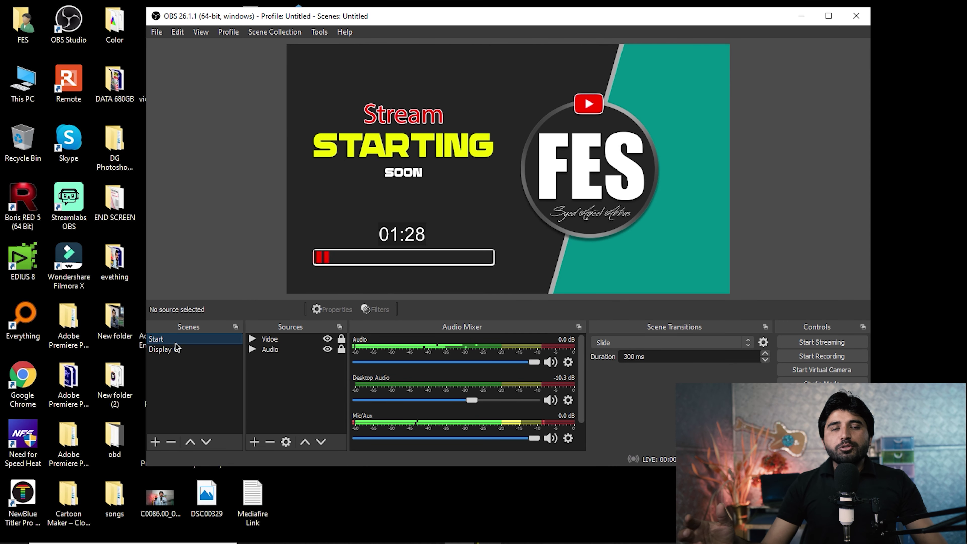